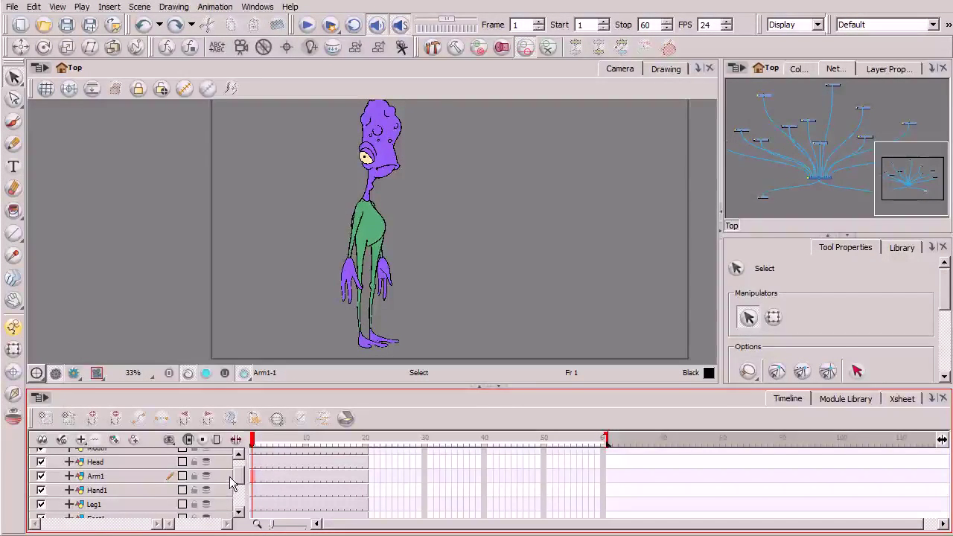
# - Hide and reshow the Head and Eye layers to check which character part each one holds
pyautogui.click(41, 462)
pyautogui.click(41, 461)
pyautogui.moveTo(239, 473); pyautogui.dragTo(239, 463)
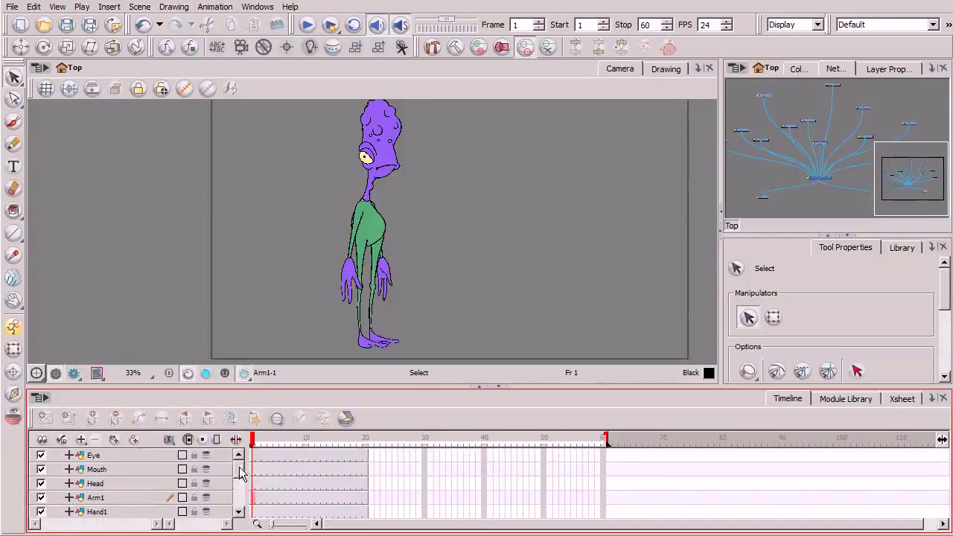
pyautogui.click(41, 455)
pyautogui.click(41, 456)
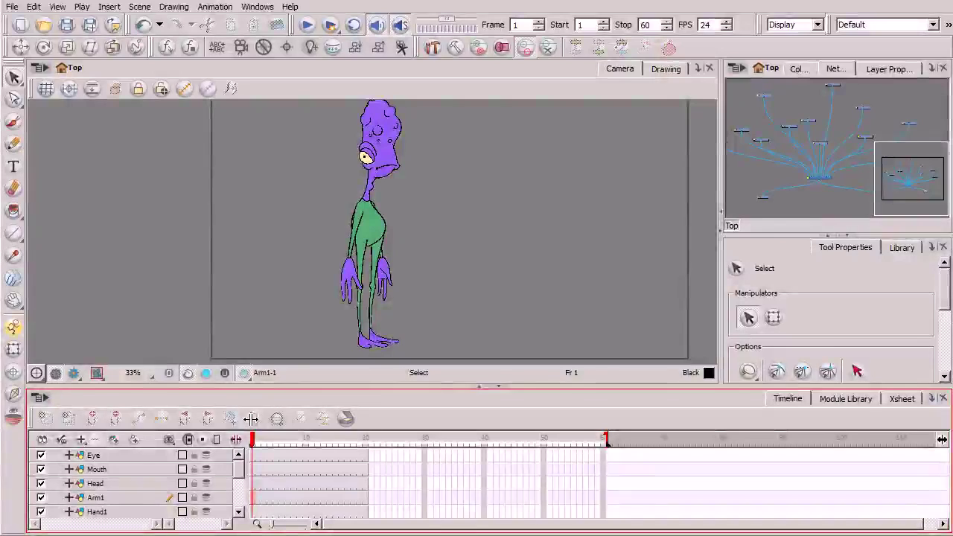
# - Hide and reshow the Arm1 layer twice to identify the arm drawing it holds
pyautogui.scroll(-3, 241, 480)
pyautogui.scroll(-1, 241, 483)
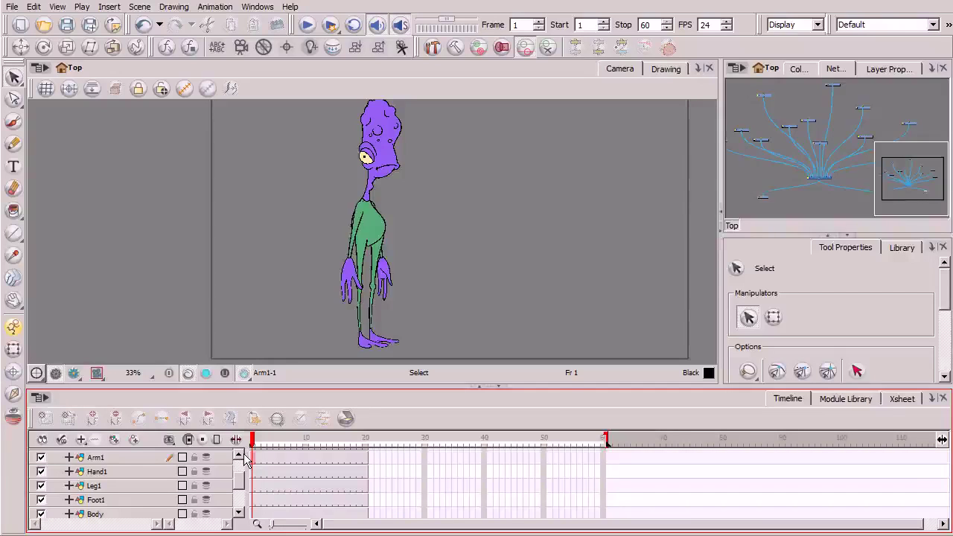
pyautogui.click(41, 458)
pyautogui.click(41, 458)
pyautogui.click(41, 458)
pyautogui.click(40, 458)
# - Hide and reshow the Leg2 layer twice while viewing the character's legs up close
pyautogui.click(405, 223)
pyautogui.scroll(2, 380, 236)
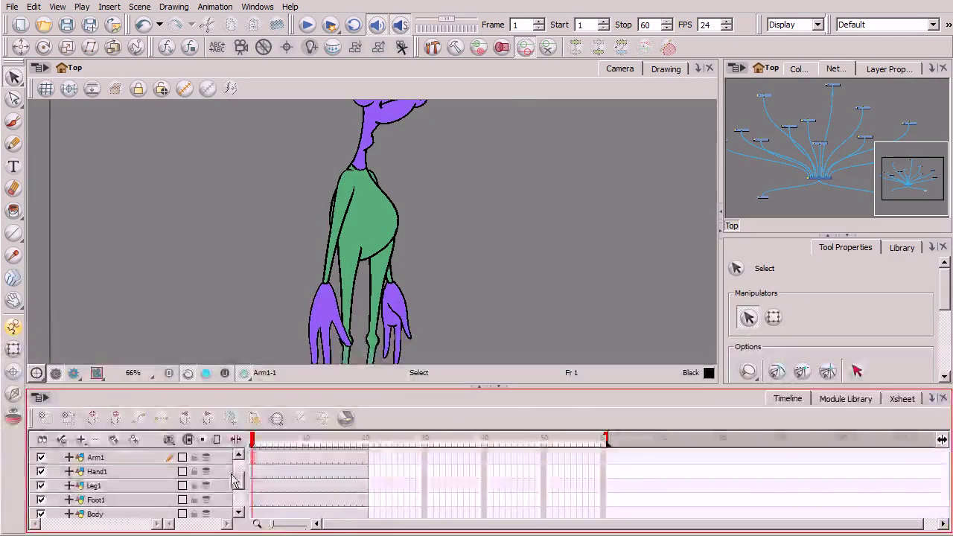
pyautogui.moveTo(238, 485); pyautogui.dragTo(239, 493)
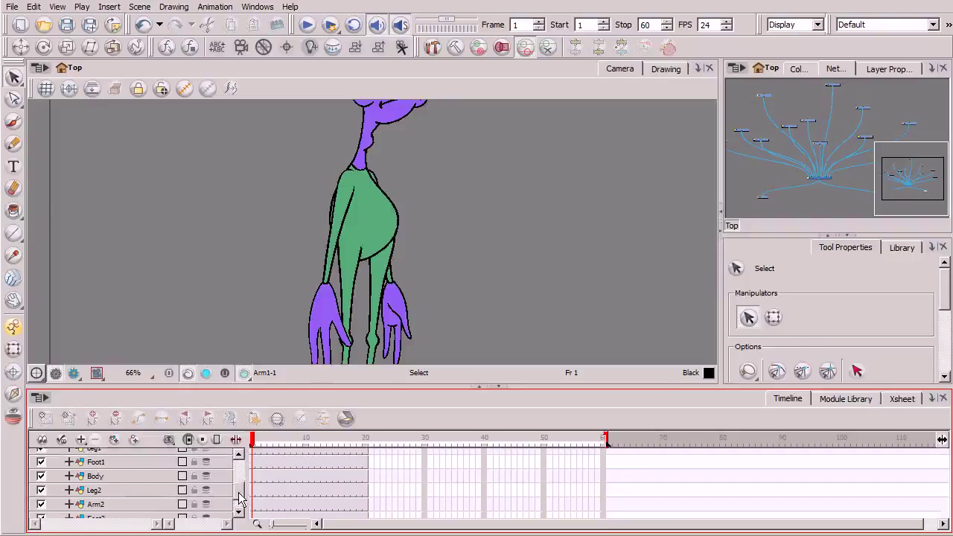
pyautogui.scroll(-1, 238, 492)
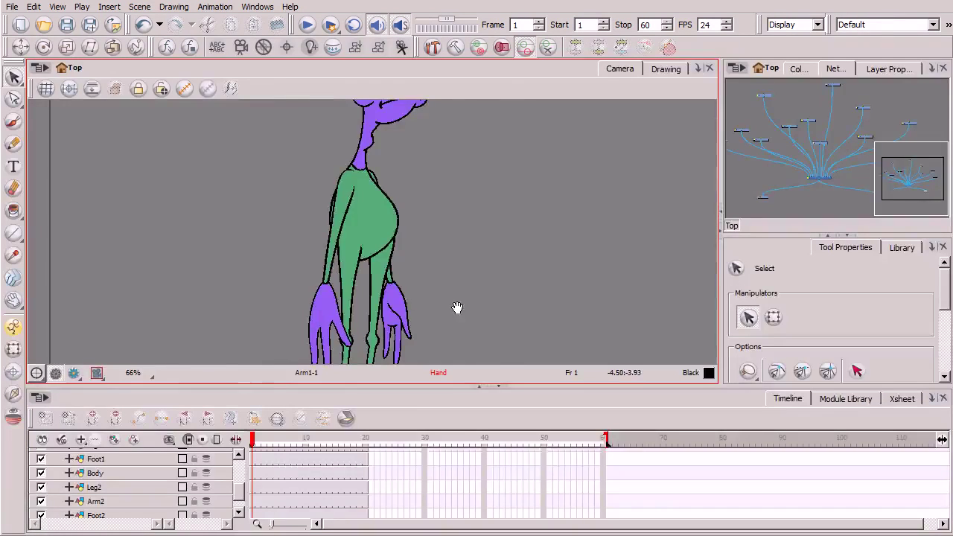
pyautogui.moveTo(457, 310); pyautogui.dragTo(418, 201)
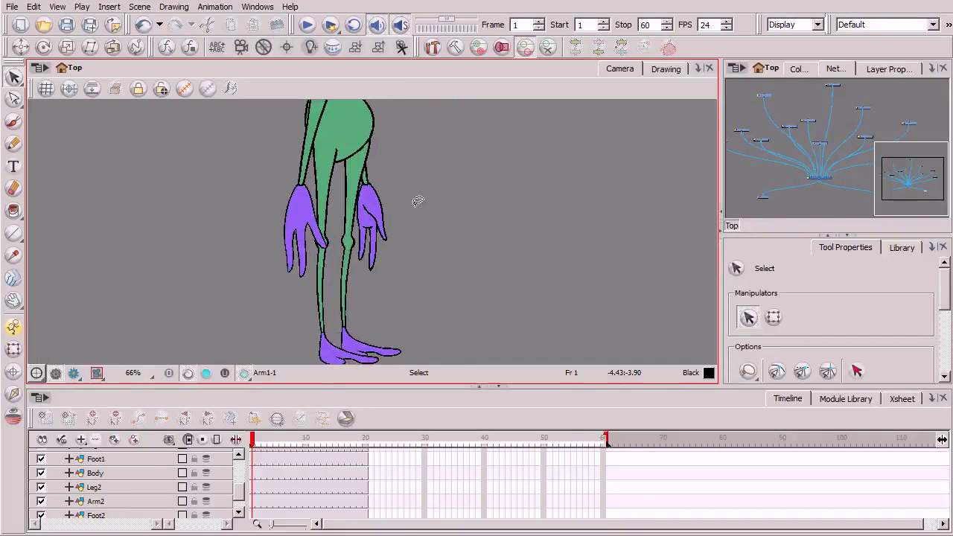
pyautogui.click(40, 489)
pyautogui.click(40, 488)
pyautogui.click(40, 488)
pyautogui.click(40, 488)
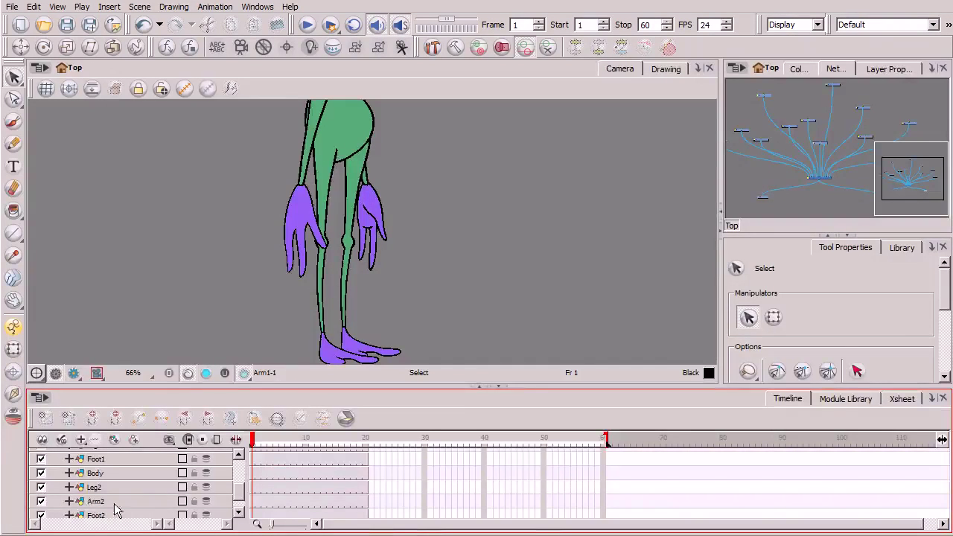
# - Hide and reshow the Leg1 layer twice to identify the leg drawing it holds
pyautogui.scroll(2, 238, 488)
pyautogui.click(41, 466)
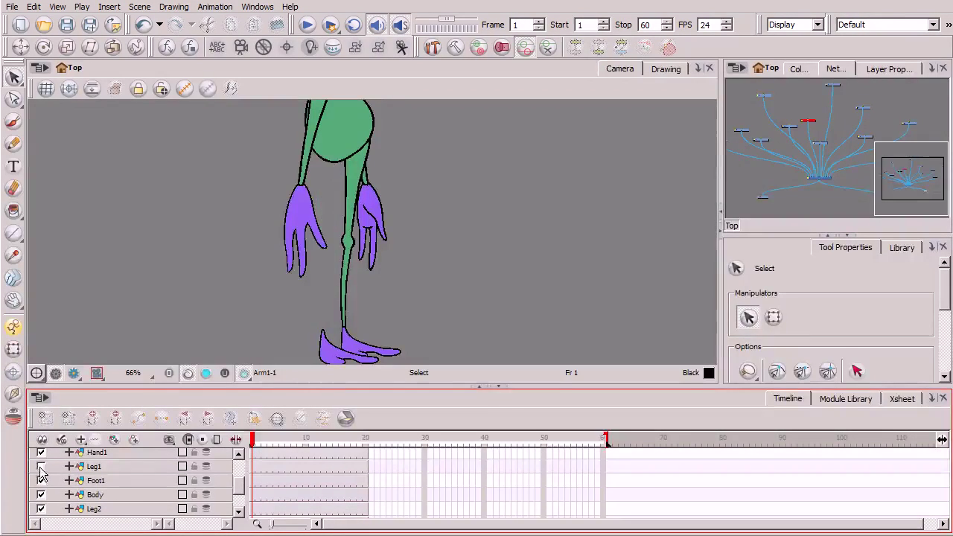
pyautogui.click(41, 467)
pyautogui.click(41, 467)
pyautogui.click(41, 467)
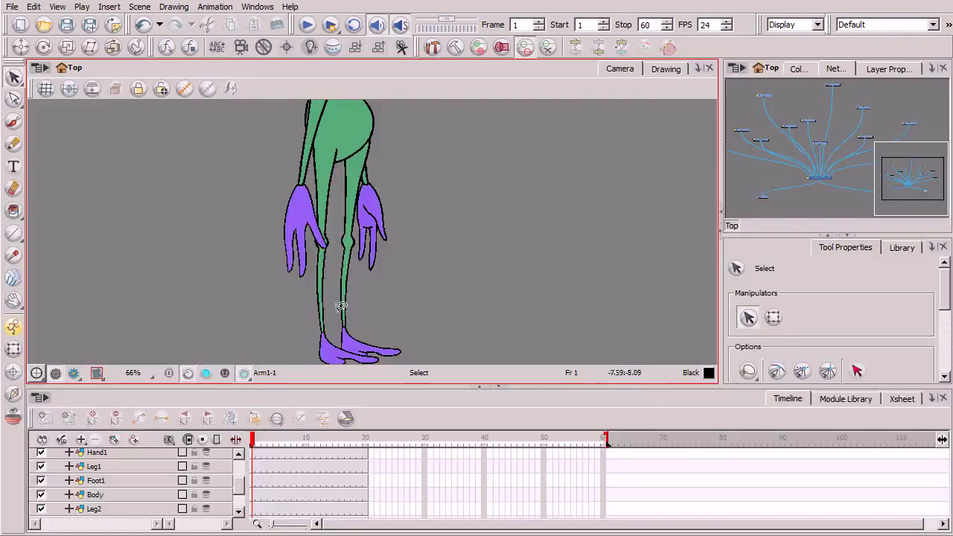
# - Check the Foot2 and Hand1 layers by toggling their visibility, leaving both shown
pyautogui.scroll(-3, 239, 492)
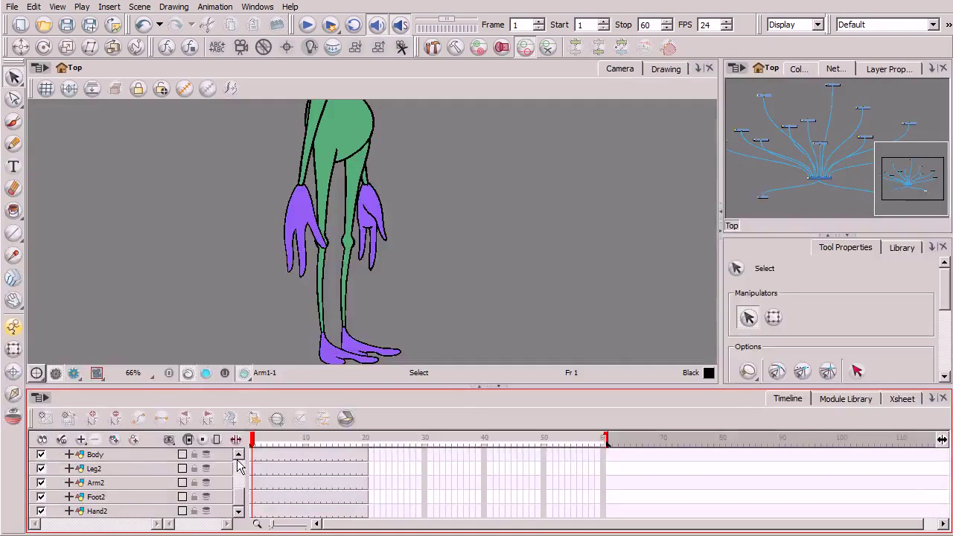
pyautogui.click(41, 496)
pyautogui.scroll(3, 238, 492)
pyautogui.scroll(1, 240, 492)
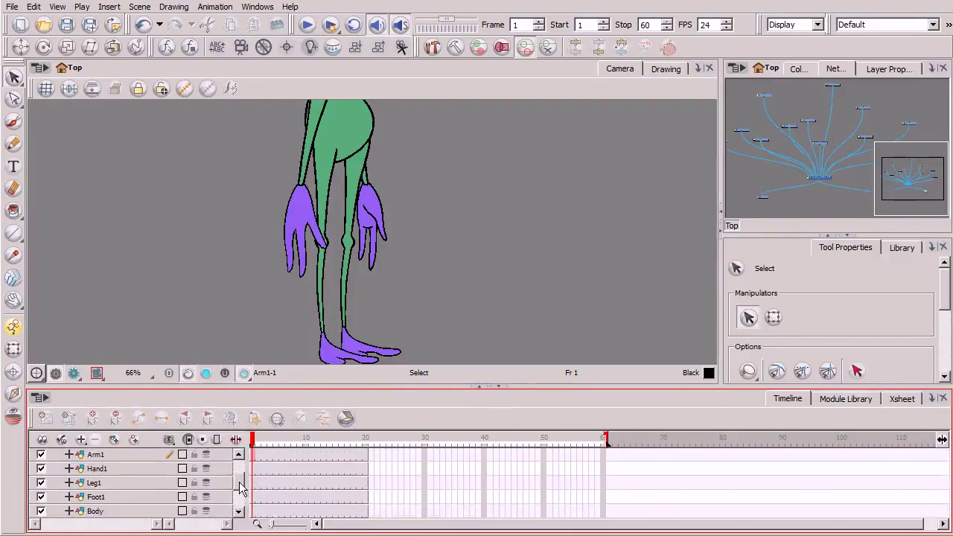
pyautogui.click(41, 471)
pyautogui.click(41, 471)
# - Examine the character's head, torso and limbs, ending on a close view of the arms and torso
pyautogui.moveTo(436, 230); pyautogui.dragTo(441, 309)
pyautogui.moveTo(465, 238)
pyautogui.mouseDown()
pyautogui.moveTo(465, 266)
pyautogui.moveTo(463, 230)
pyautogui.mouseUp()
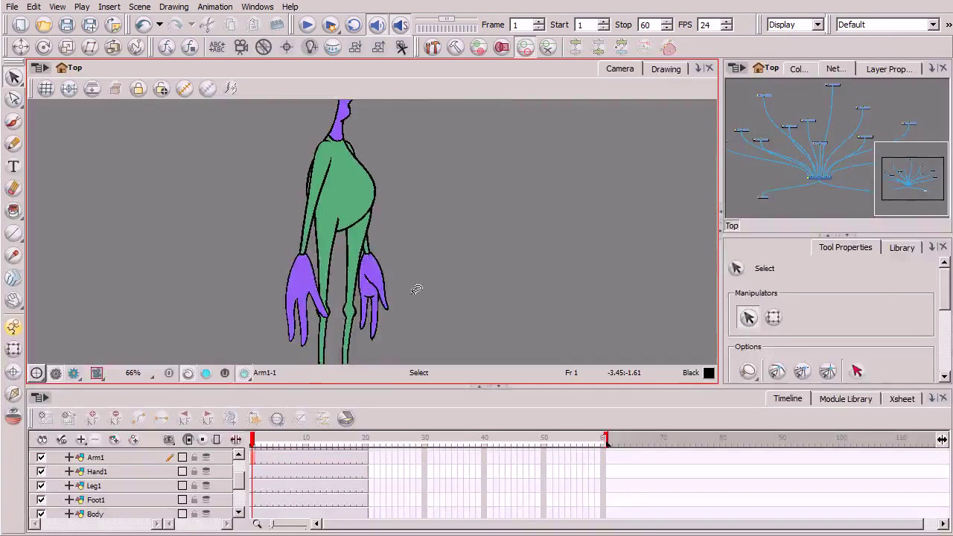
pyautogui.moveTo(403, 300); pyautogui.dragTo(421, 281)
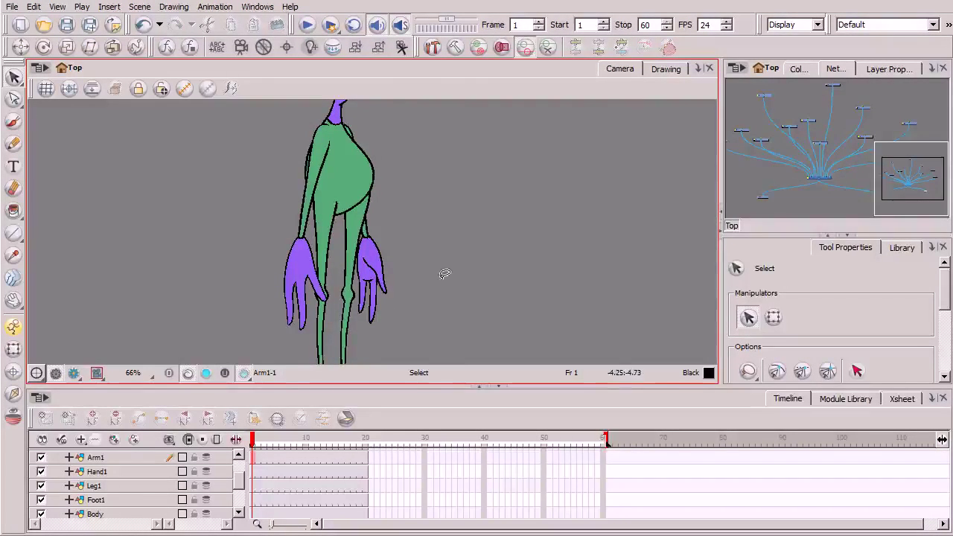
pyautogui.moveTo(452, 241); pyautogui.dragTo(452, 303)
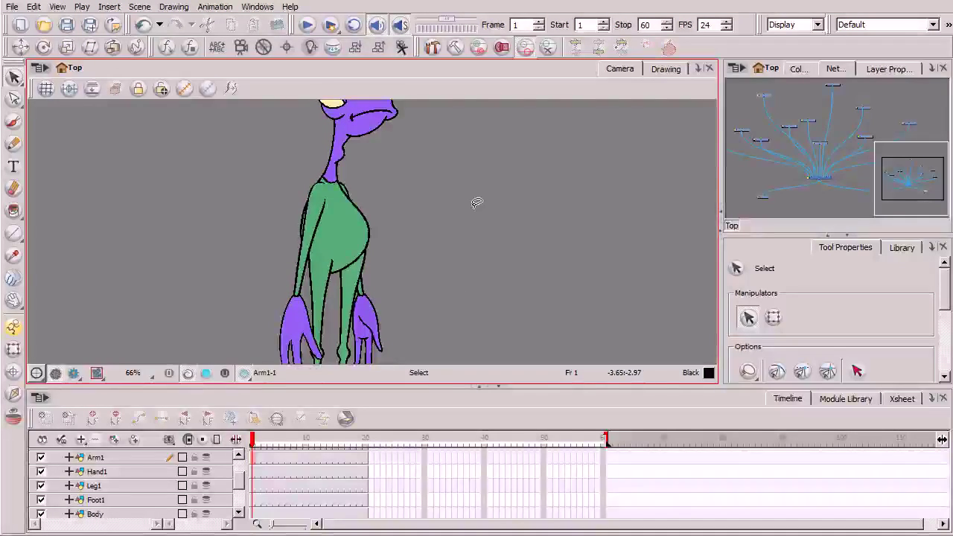
pyautogui.moveTo(451, 216); pyautogui.dragTo(459, 261)
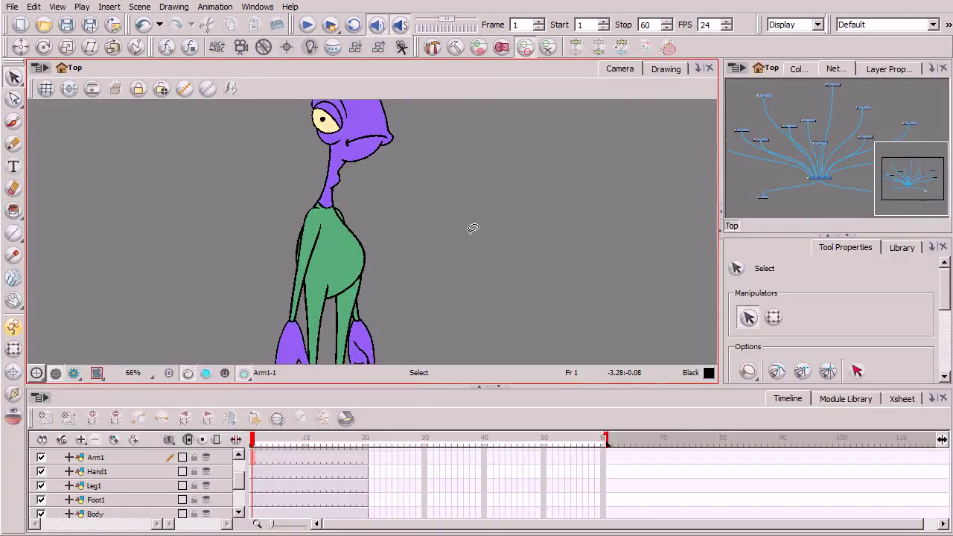
pyautogui.press('2')
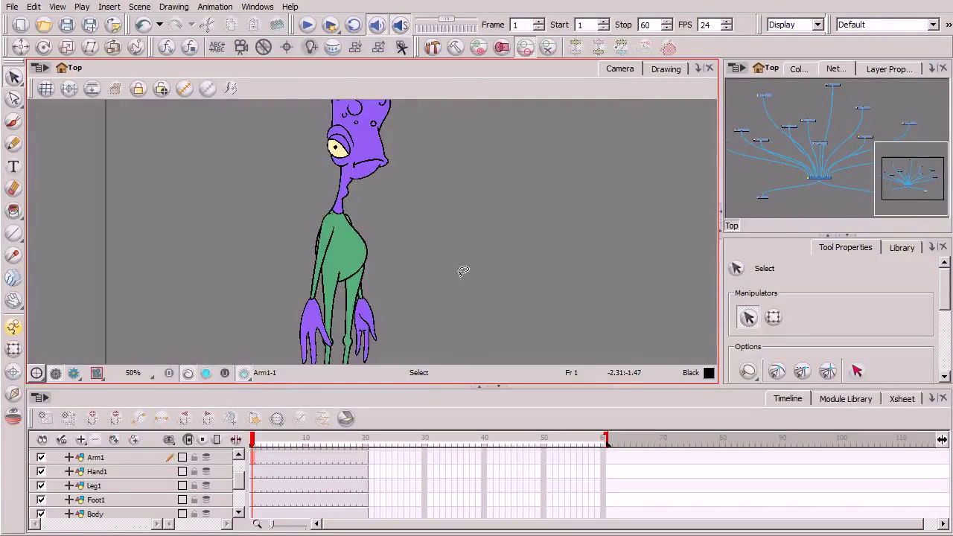
pyautogui.moveTo(464, 269)
pyautogui.mouseDown()
pyautogui.moveTo(454, 323)
pyautogui.moveTo(469, 278)
pyautogui.moveTo(509, 247)
pyautogui.mouseUp()
pyautogui.press('1')
pyautogui.press('1')
pyautogui.press('1')
pyautogui.press('1')
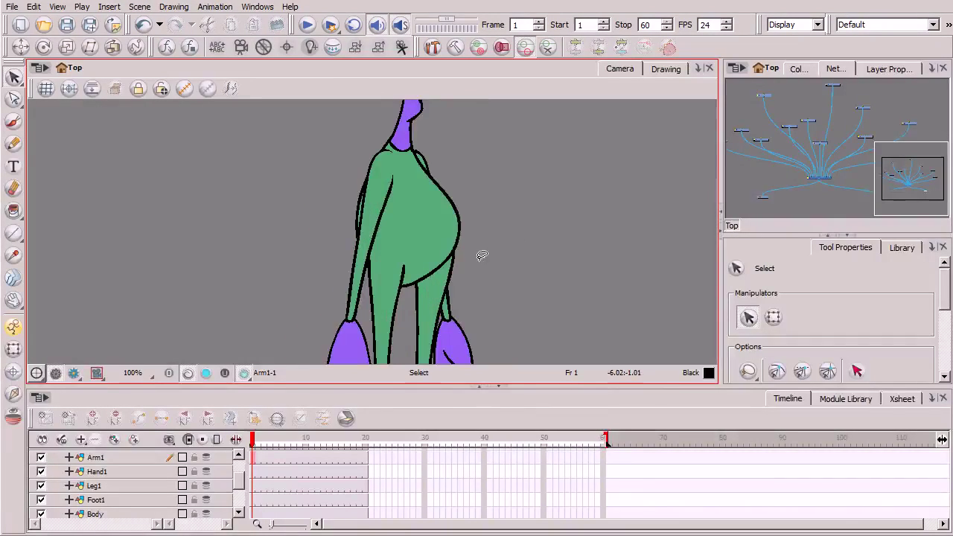
pyautogui.moveTo(429, 338)
pyautogui.mouseDown()
pyautogui.moveTo(436, 318)
pyautogui.moveTo(428, 277)
pyautogui.mouseUp()
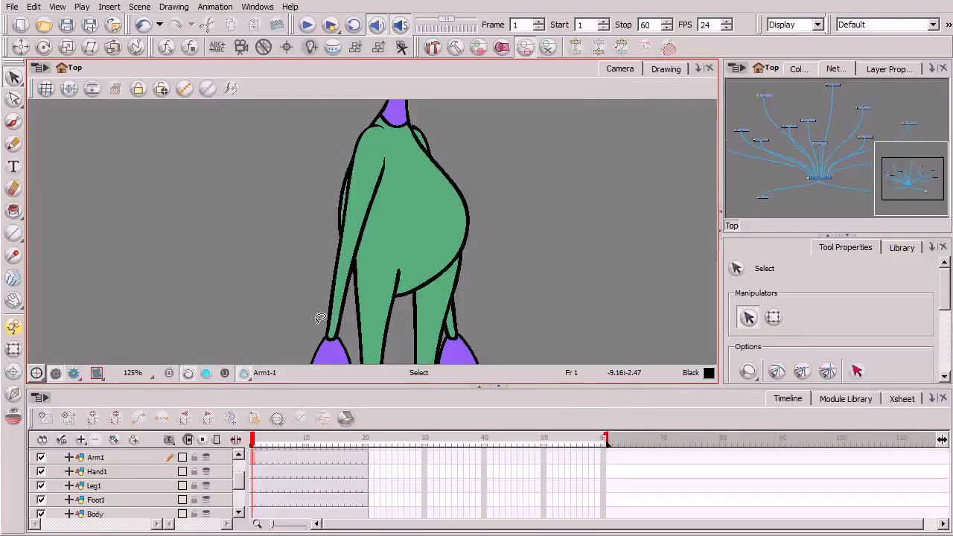
# - Build a two-bone deformation chain on the Arm1 layer with the Rigging Tool's bone mode, from shoulder through elbow to wrist
pyautogui.click(110, 458)
pyautogui.scroll(2, 237, 482)
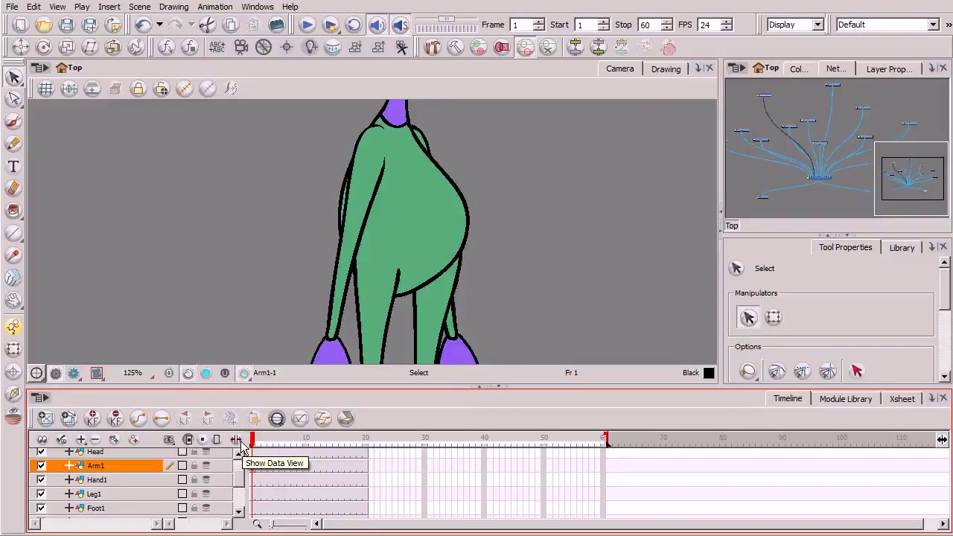
pyautogui.moveTo(442, 315); pyautogui.dragTo(421, 294)
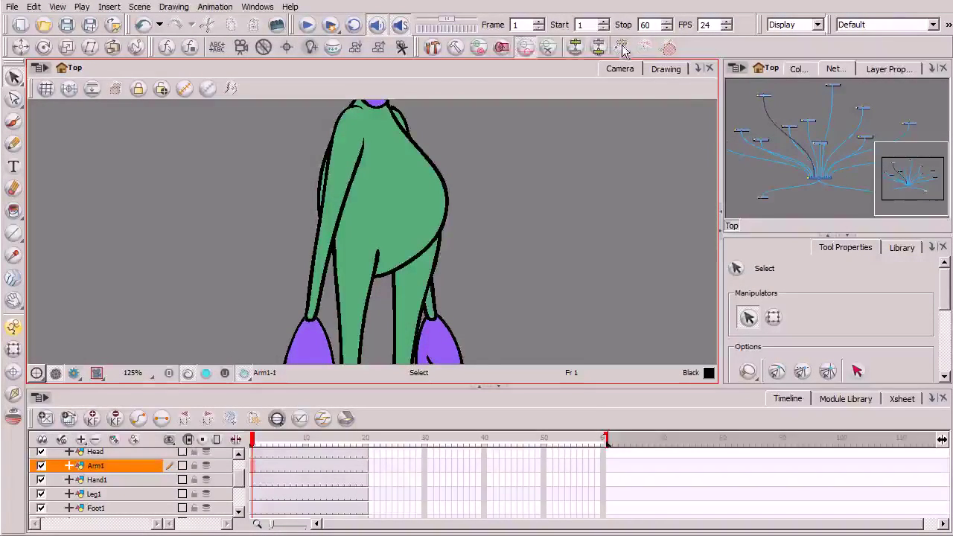
pyautogui.click(434, 47)
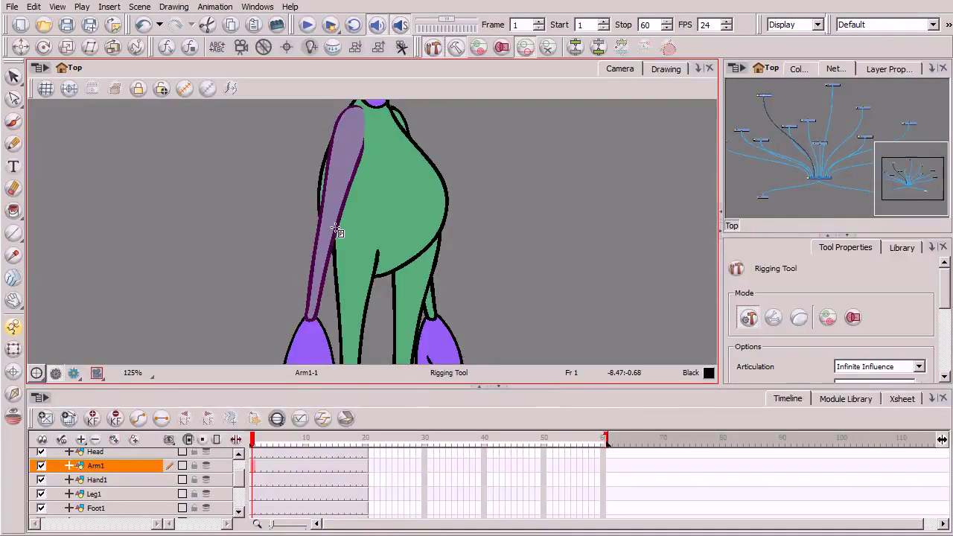
pyautogui.click(775, 319)
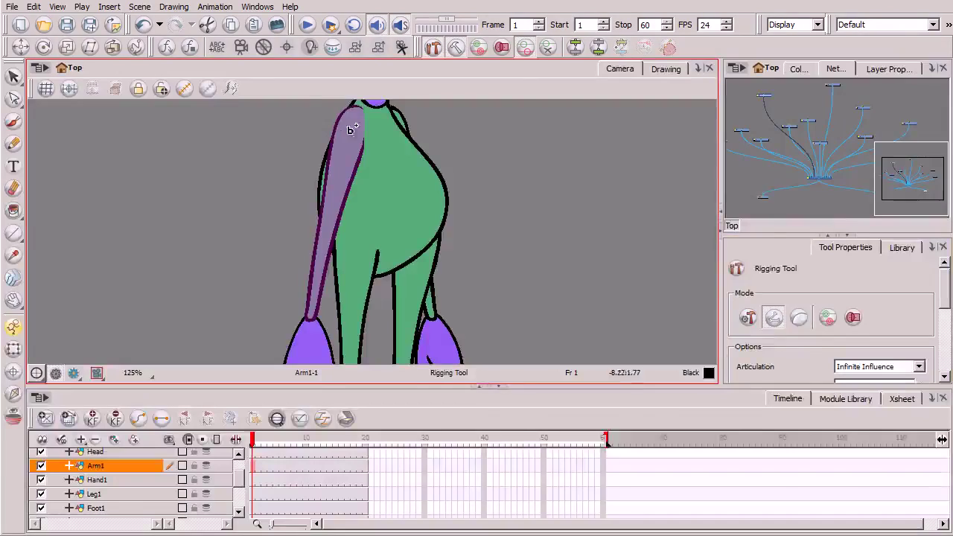
pyautogui.moveTo(361, 134); pyautogui.dragTo(360, 146)
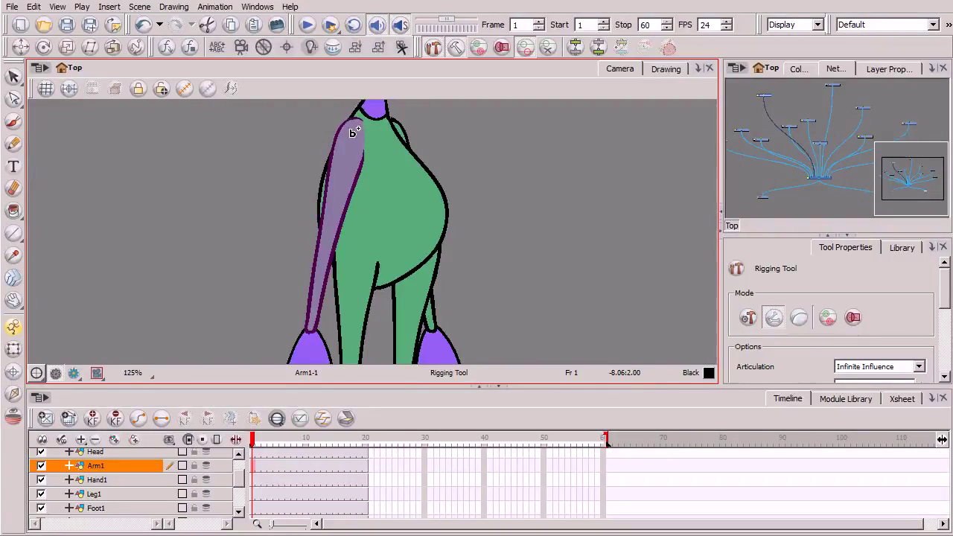
pyautogui.click(347, 131)
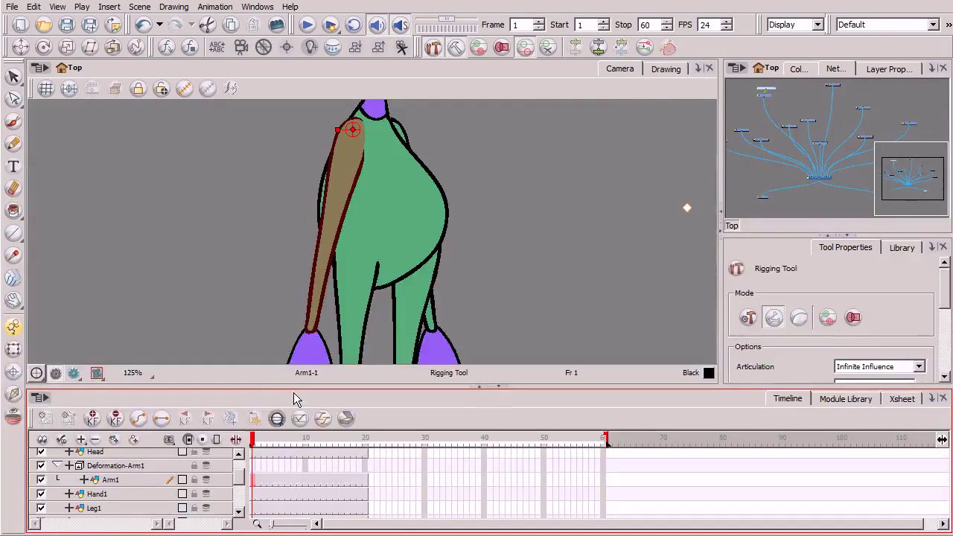
pyautogui.click(324, 236)
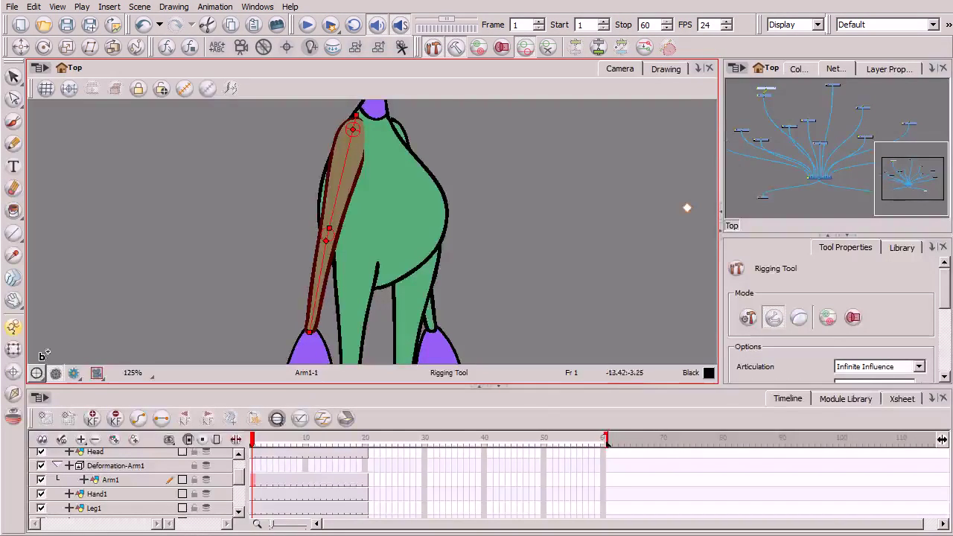
# - Nudge the Arm1 chain's elbow control with the Transform tool, and try moving the shoulder control, undoing that move
pyautogui.click(14, 349)
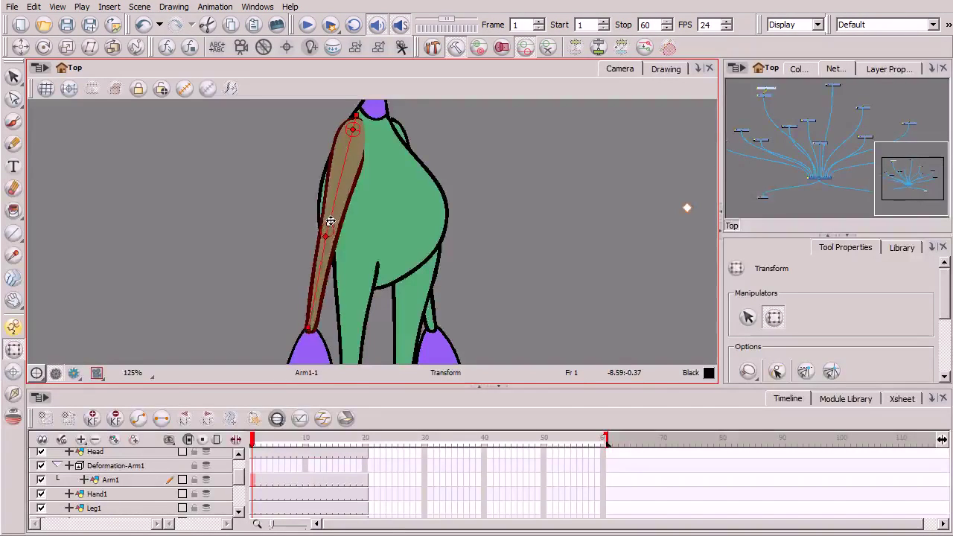
pyautogui.moveTo(331, 224); pyautogui.dragTo(330, 223)
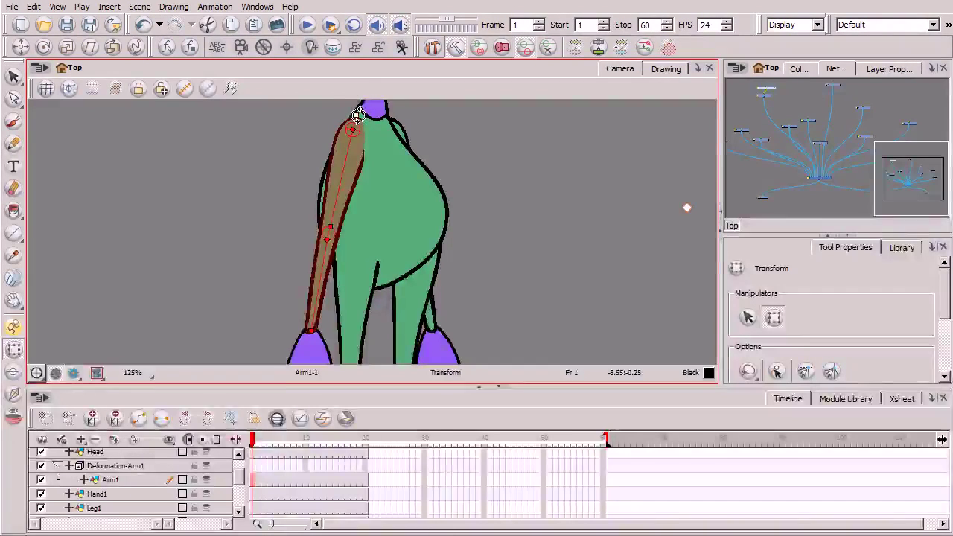
pyautogui.moveTo(356, 113); pyautogui.dragTo(357, 118)
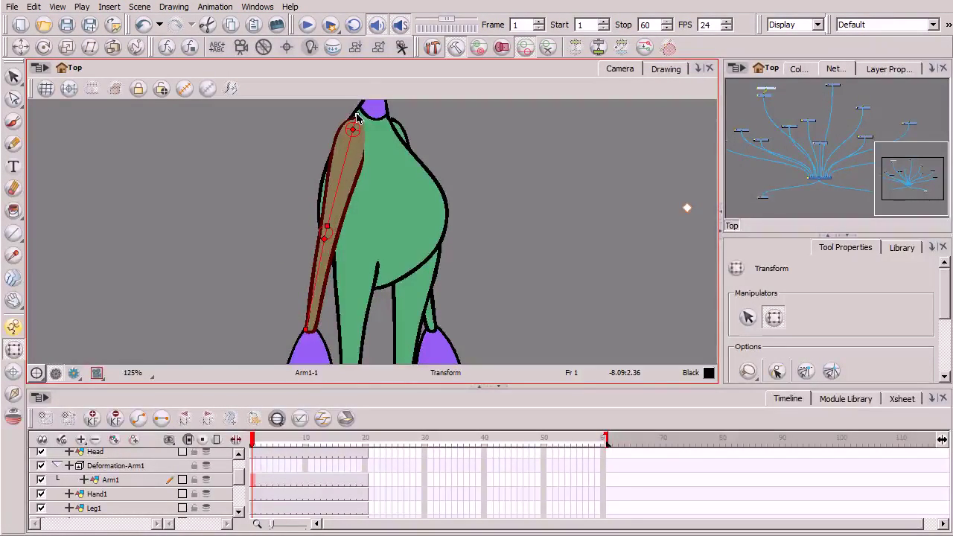
pyautogui.hotkey('ctrl', 'z')
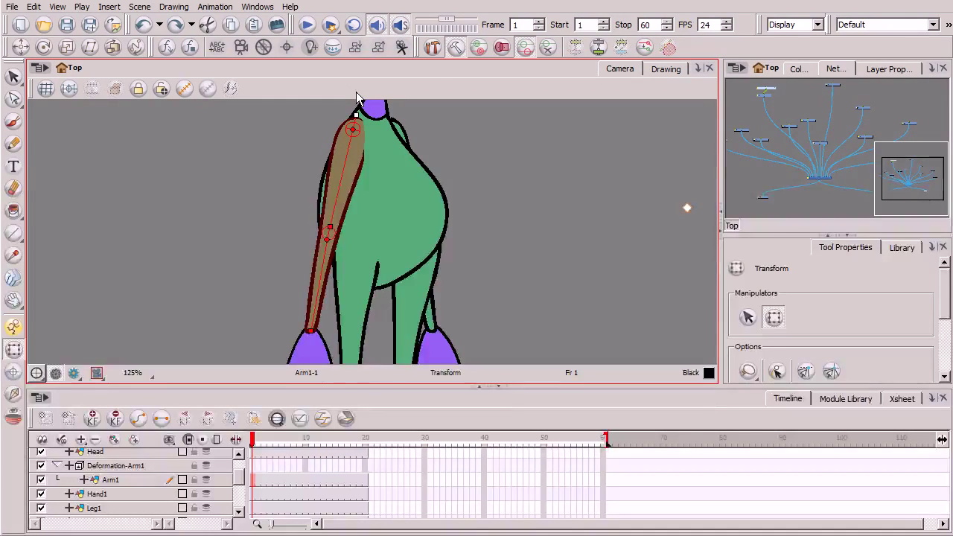
# - Switch rig setup mode off and select the Deformation-Arm1 layer
pyautogui.click(455, 47)
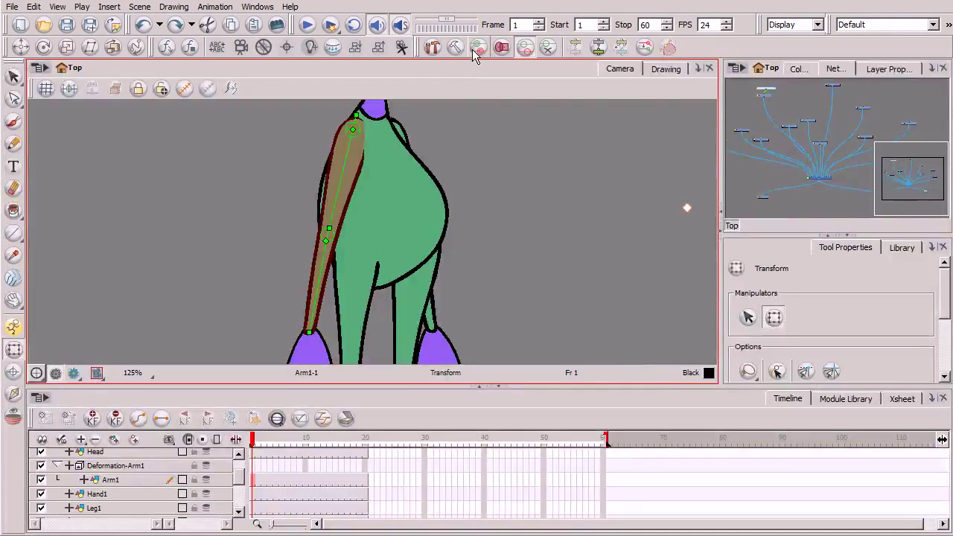
pyautogui.click(457, 48)
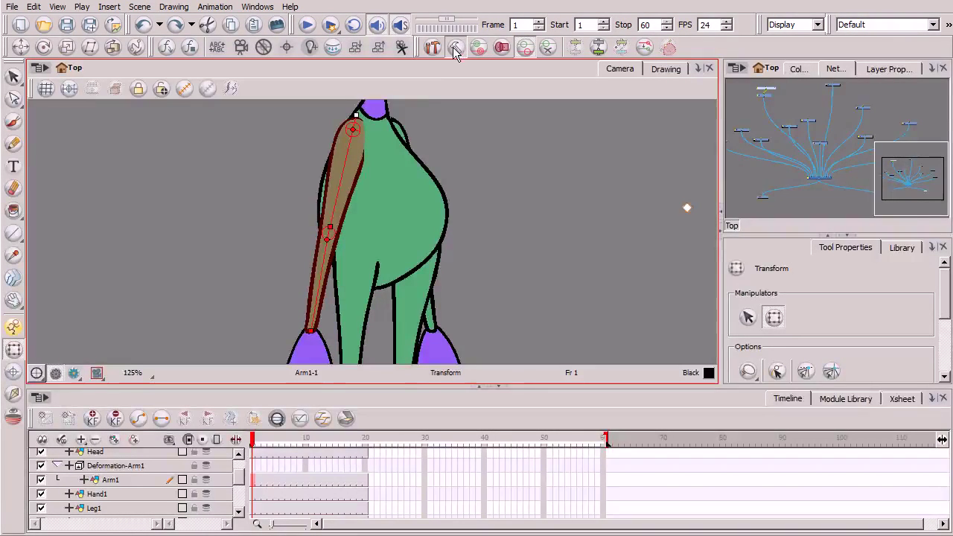
pyautogui.click(455, 48)
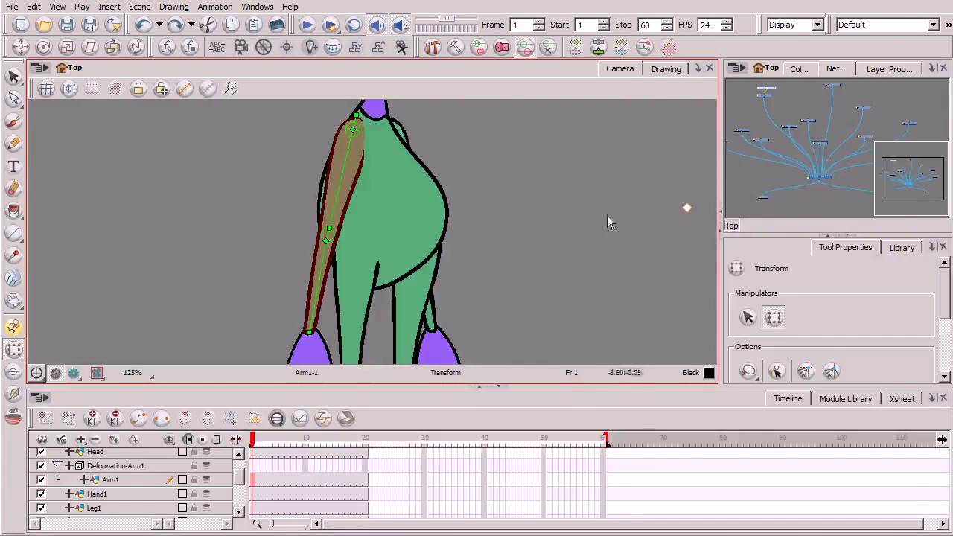
pyautogui.click(111, 465)
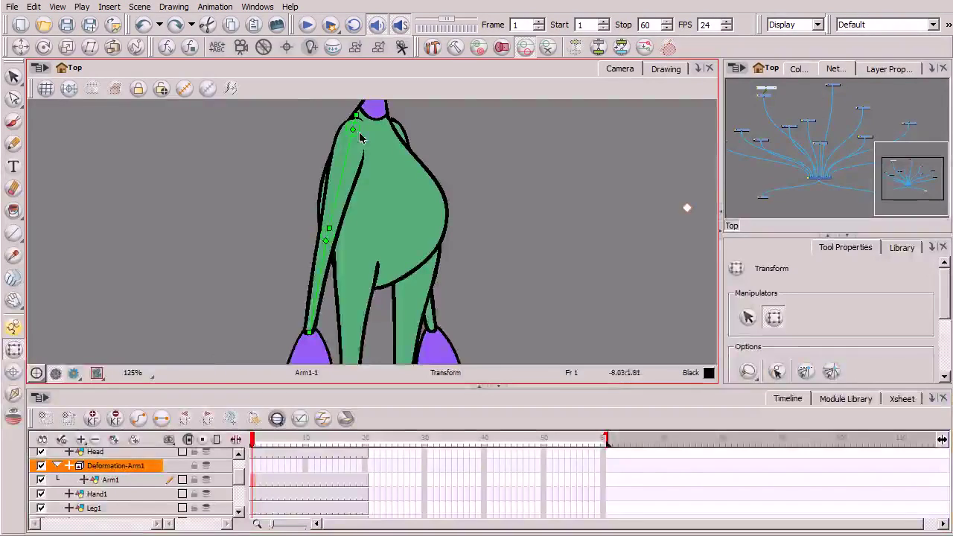
pyautogui.click(115, 466)
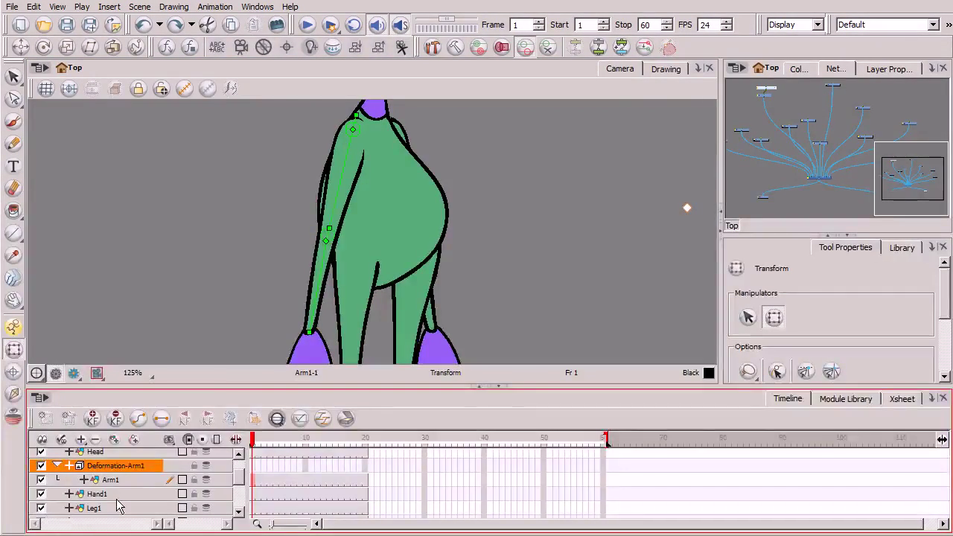
# - Return the Arm1 deformation to its resting position, and try bending the forearm at the elbow with the Transform tool, resetting the pose
pyautogui.click(644, 47)
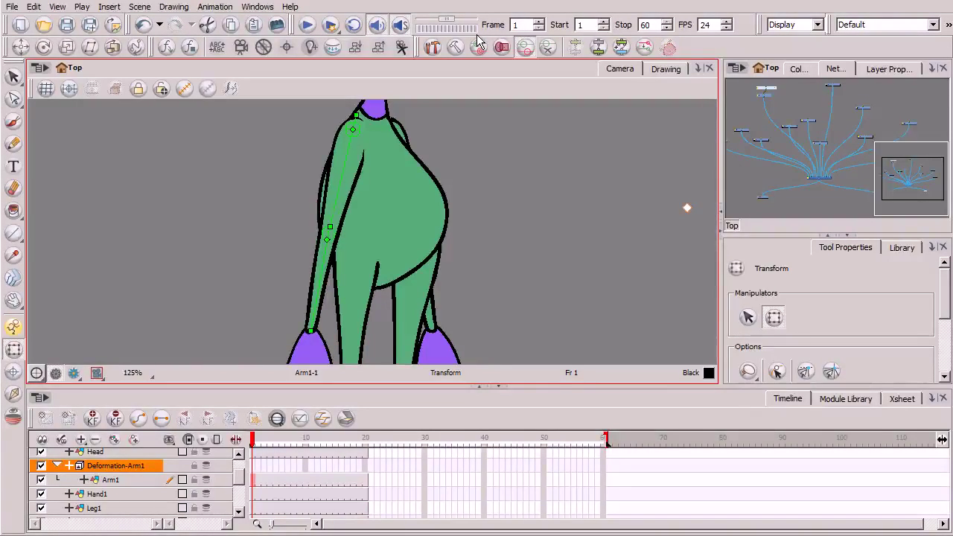
pyautogui.click(11, 353)
pyautogui.click(320, 286)
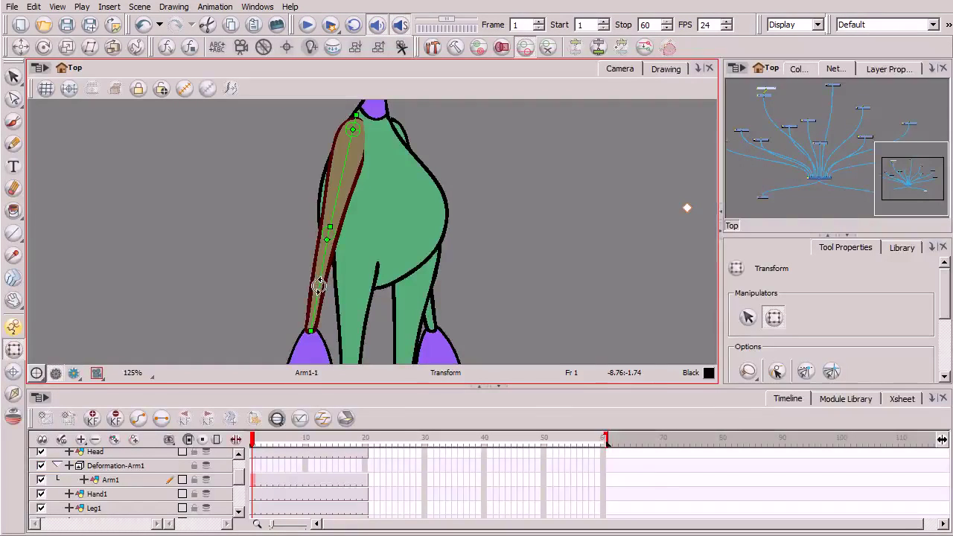
pyautogui.moveTo(320, 287); pyautogui.dragTo(362, 265)
pyautogui.moveTo(358, 113)
pyautogui.mouseDown()
pyautogui.moveTo(367, 121)
pyautogui.moveTo(355, 112)
pyautogui.moveTo(364, 117)
pyautogui.moveTo(363, 95)
pyautogui.mouseUp()
pyautogui.moveTo(357, 296); pyautogui.dragTo(398, 202)
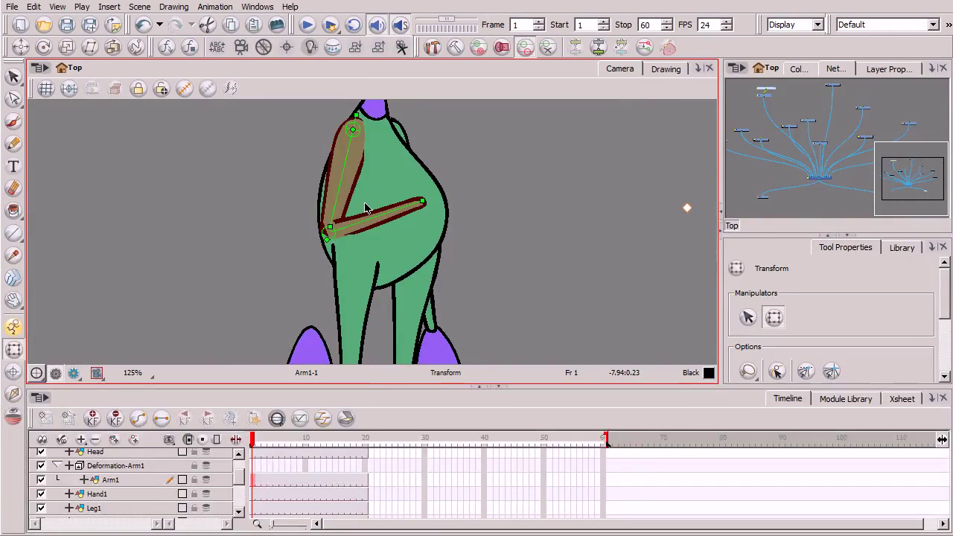
pyautogui.moveTo(365, 209); pyautogui.dragTo(391, 291)
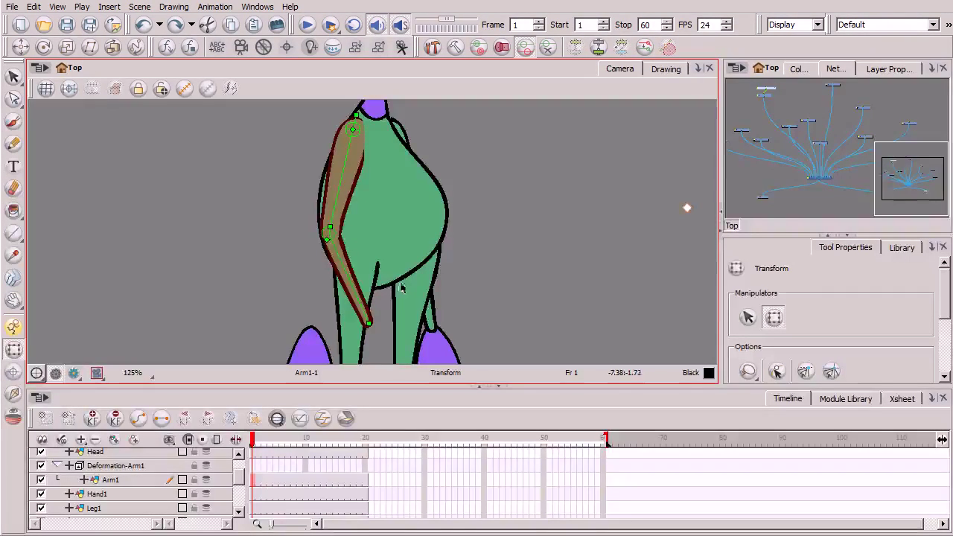
pyautogui.press('r')
# - Select the Leg1 drawing layer
pyautogui.press('space')
pyautogui.moveTo(472, 266); pyautogui.dragTo(473, 207)
pyautogui.moveTo(446, 359); pyautogui.dragTo(429, 290)
pyautogui.press('1')
pyautogui.press('space')
pyautogui.press('1')
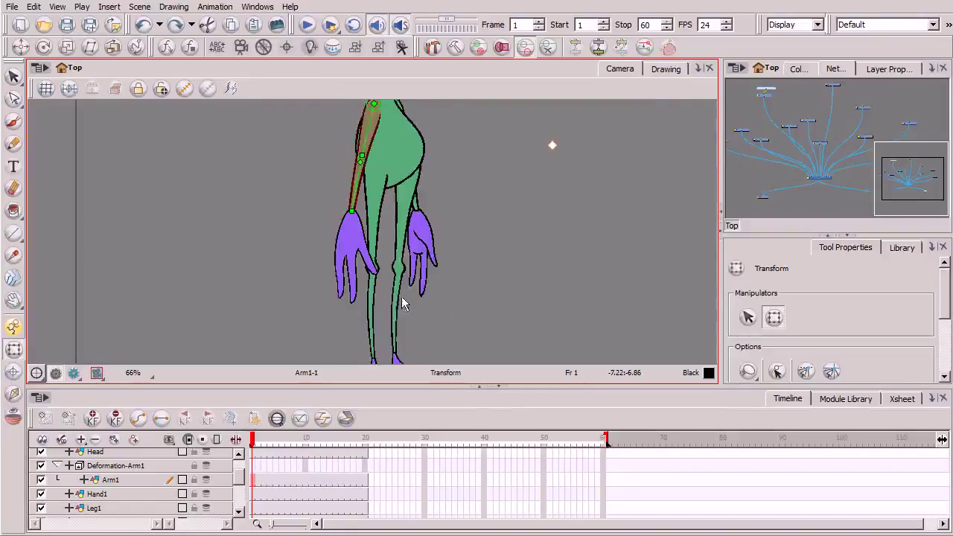
pyautogui.press('space')
pyautogui.moveTo(410, 251); pyautogui.dragTo(428, 284)
pyautogui.press('space')
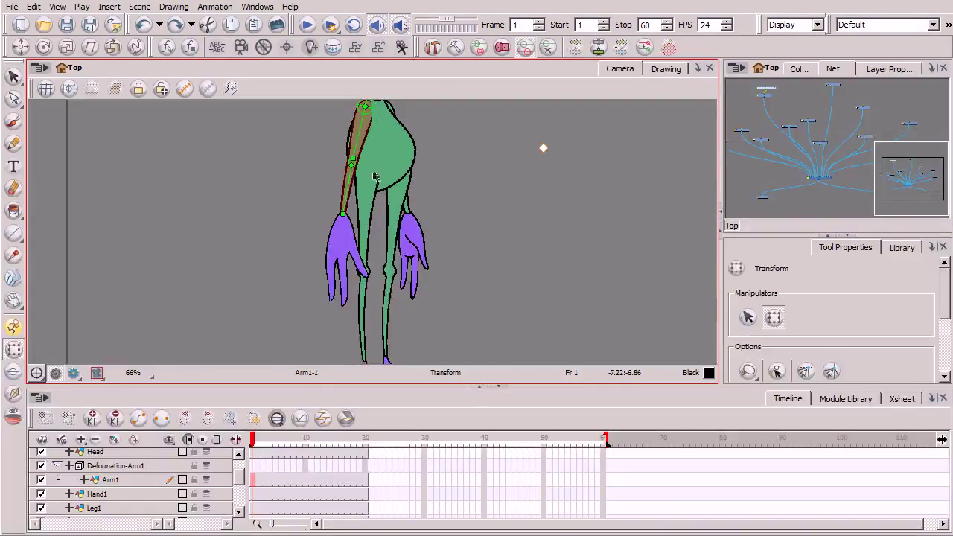
pyautogui.press('space')
pyautogui.moveTo(407, 233); pyautogui.dragTo(418, 183)
pyautogui.press('space')
pyautogui.press('2')
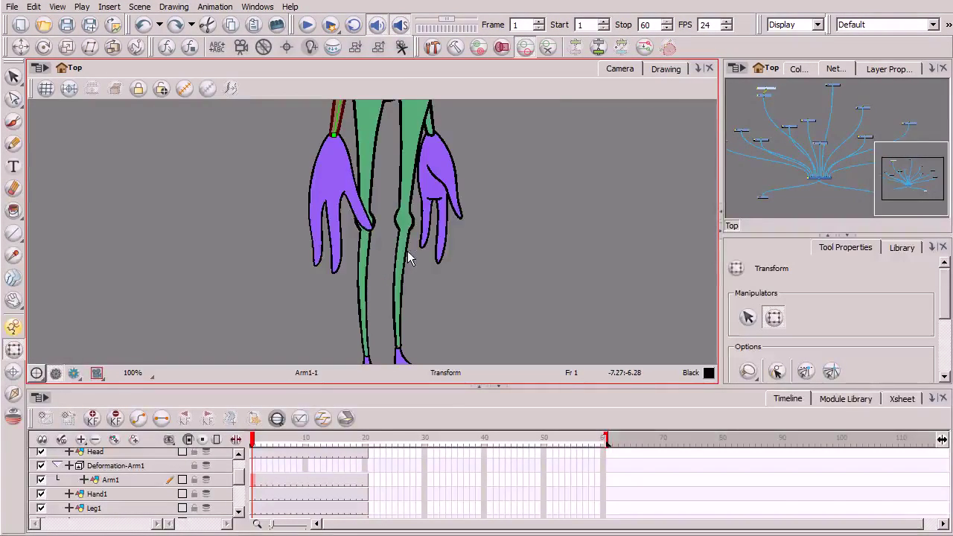
pyautogui.moveTo(239, 478); pyautogui.dragTo(239, 480)
pyautogui.click(111, 503)
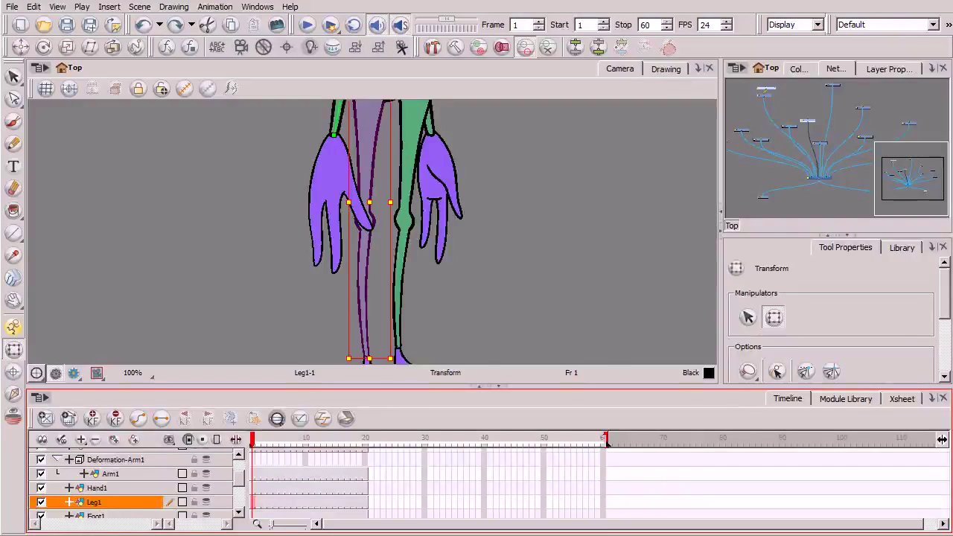
# - Turn rig setup mode on and, with the Rigging Tool's bone mode, create the Leg1 thigh bone from hip to knee
pyautogui.press('space')
pyautogui.moveTo(435, 233); pyautogui.dragTo(394, 283)
pyautogui.press('1')
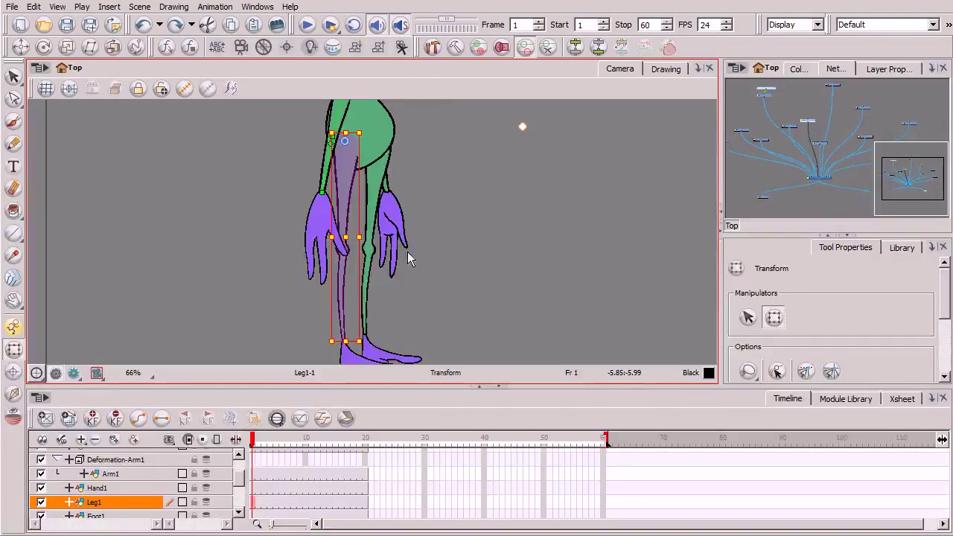
pyautogui.click(433, 47)
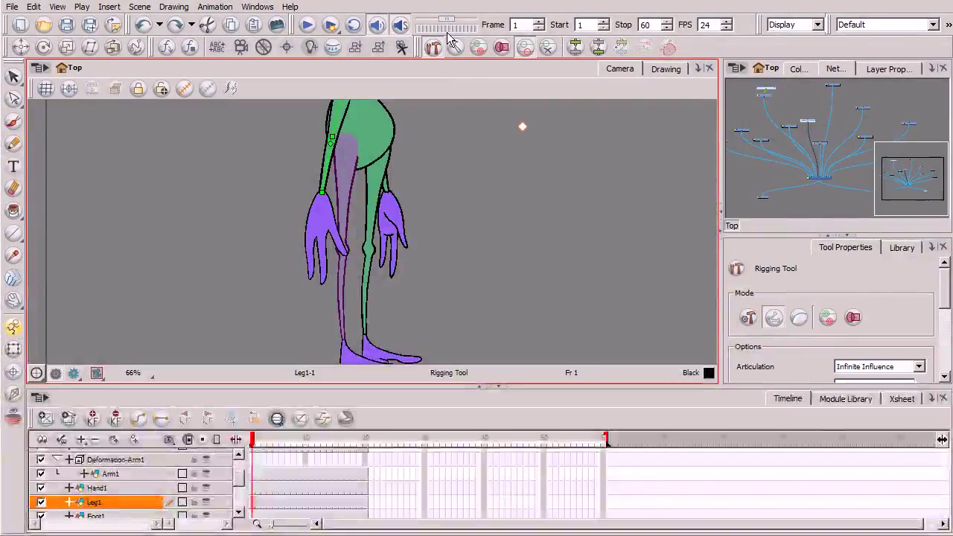
pyautogui.click(455, 47)
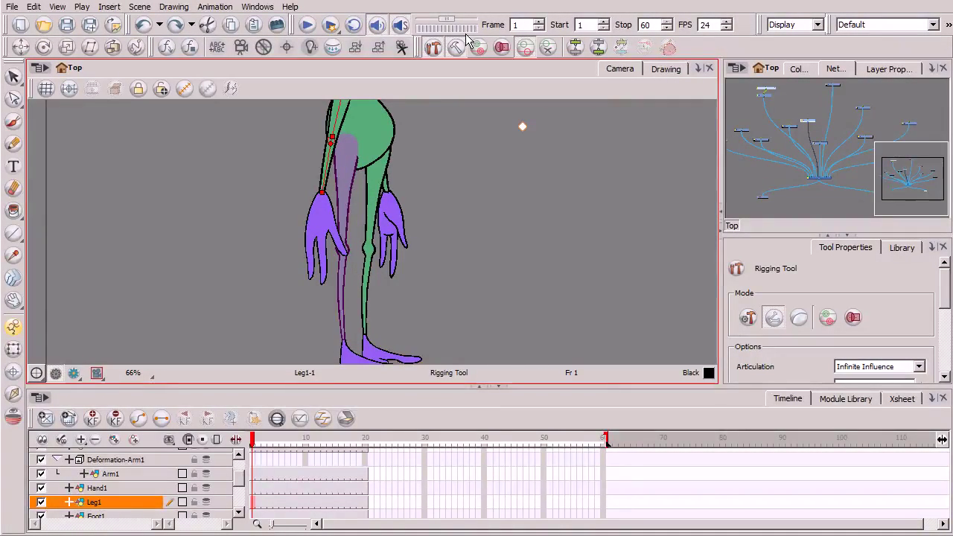
pyautogui.click(342, 145)
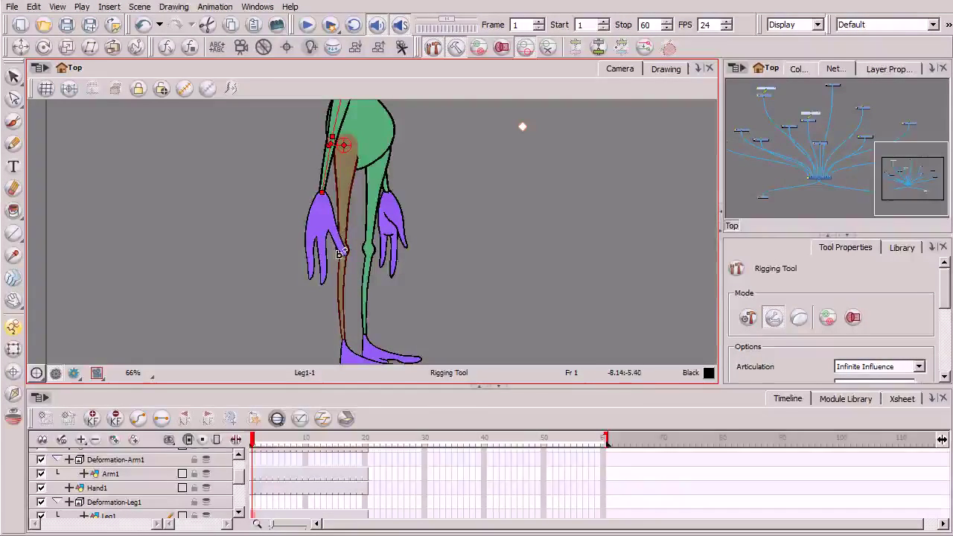
pyautogui.scroll(1, 340, 221)
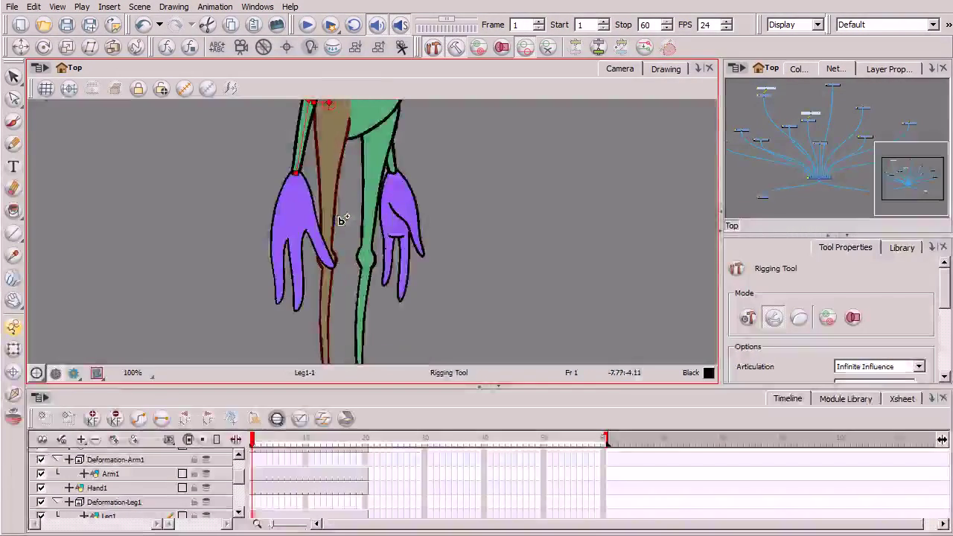
pyautogui.scroll(2, 347, 223)
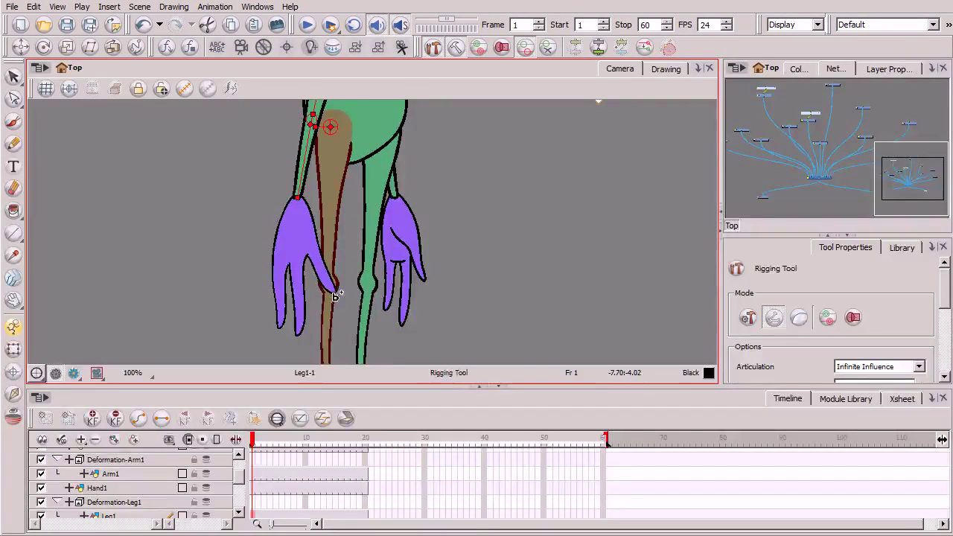
pyautogui.moveTo(336, 315); pyautogui.dragTo(357, 273)
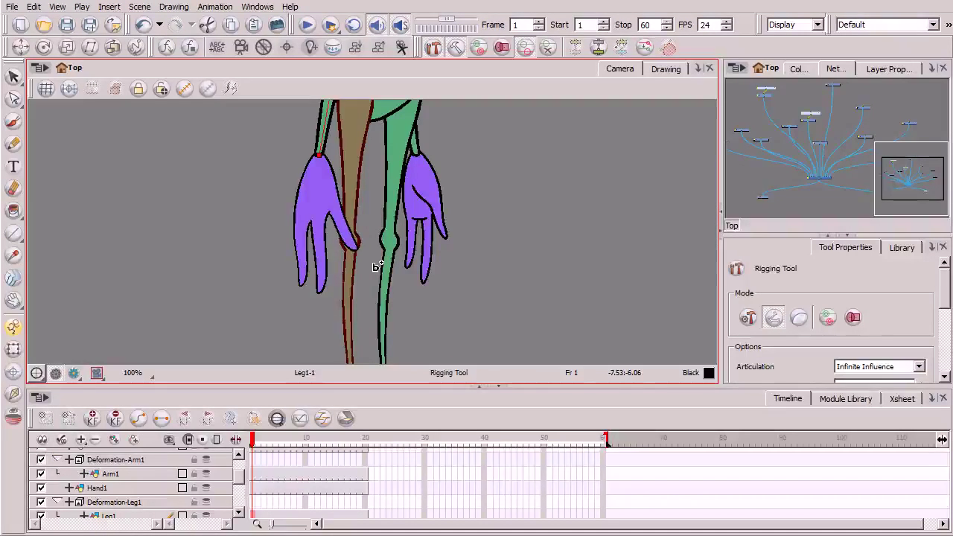
pyautogui.click(350, 237)
# - Add the shin bone to the Leg1 chain, from the knee down to the ankle
pyautogui.press('space')
pyautogui.moveTo(389, 333); pyautogui.dragTo(362, 323)
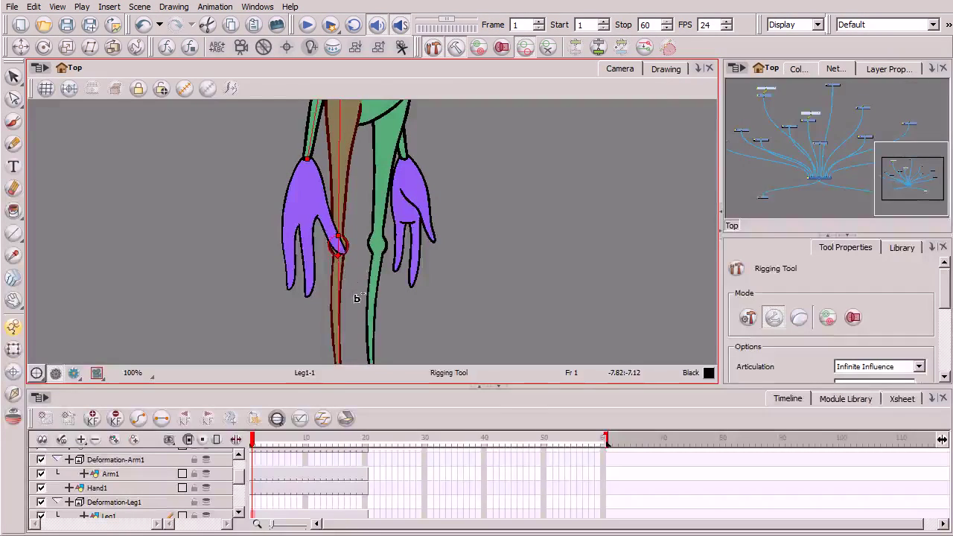
pyautogui.scroll(1, 351, 269)
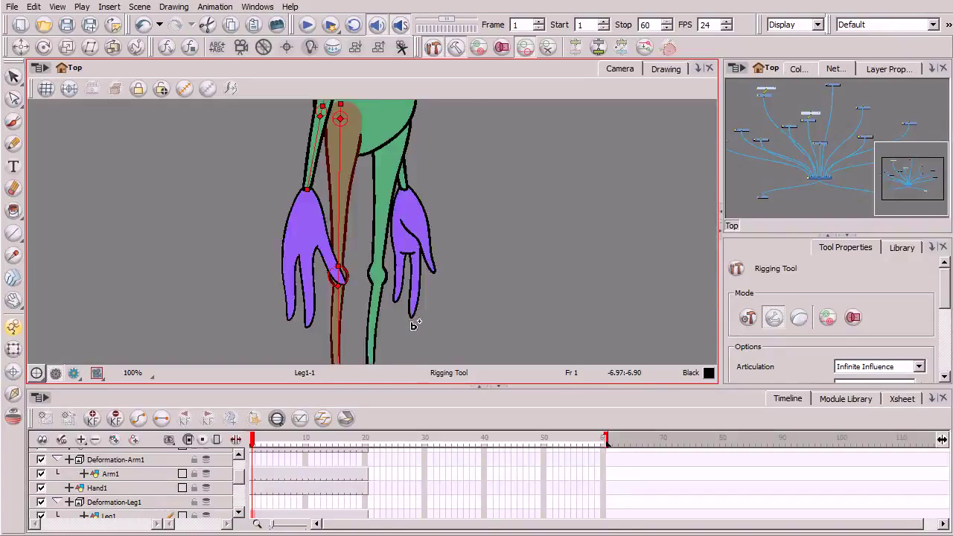
pyautogui.press('1')
pyautogui.press('space')
pyautogui.moveTo(391, 332); pyautogui.dragTo(390, 311)
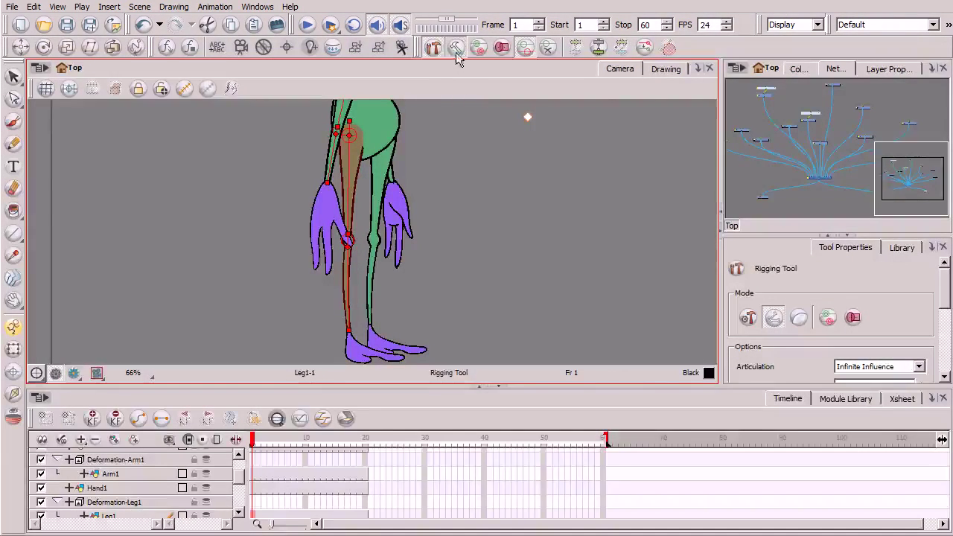
# - Switch rig setup mode off and try rotating the Deformation-Leg1 chain's shin bone with the Transform tool
pyautogui.click(456, 47)
pyautogui.click(141, 495)
pyautogui.click(132, 503)
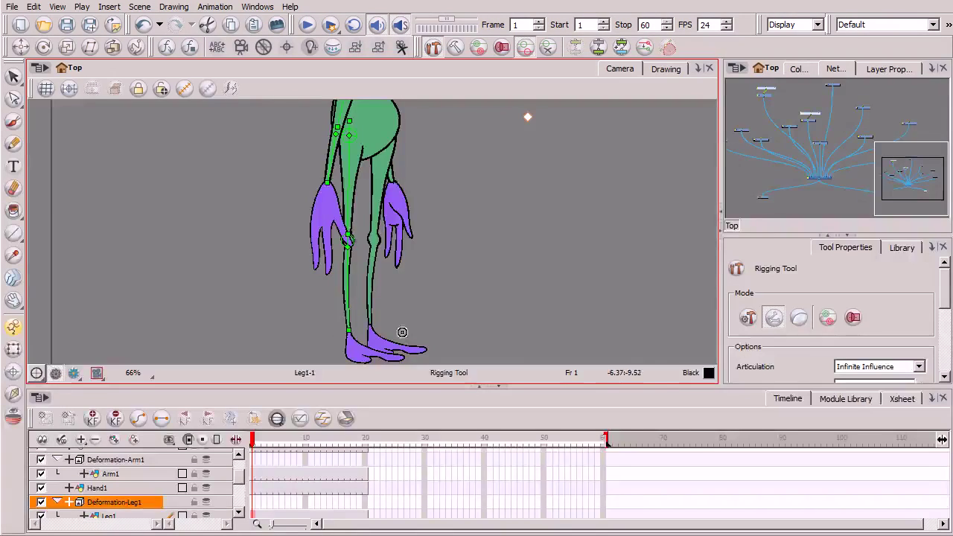
pyautogui.hotkey('shift', 't')
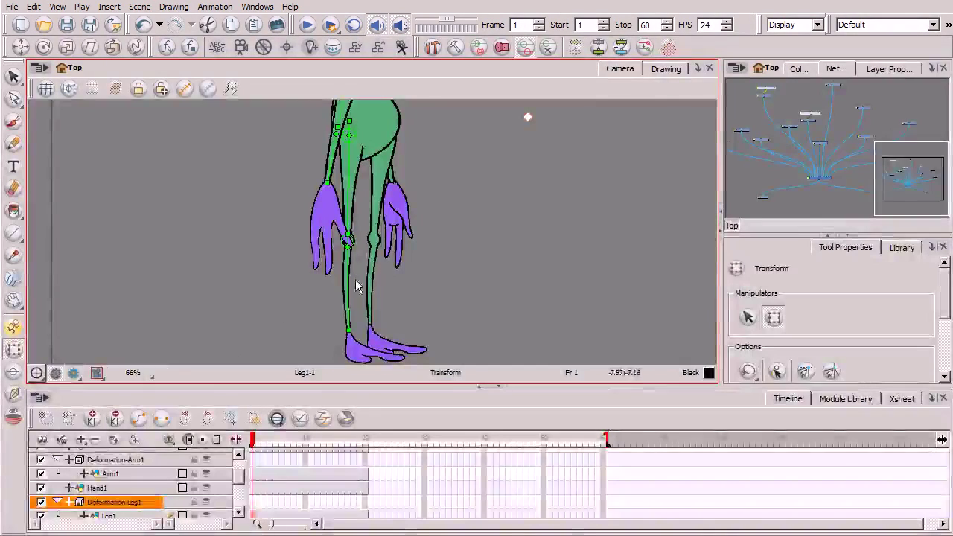
pyautogui.moveTo(347, 290)
pyautogui.mouseDown()
pyautogui.moveTo(305, 278)
pyautogui.moveTo(368, 293)
pyautogui.moveTo(323, 281)
pyautogui.moveTo(295, 287)
pyautogui.moveTo(366, 312)
pyautogui.moveTo(301, 301)
pyautogui.moveTo(348, 309)
pyautogui.moveTo(315, 298)
pyautogui.moveTo(335, 330)
pyautogui.moveTo(290, 293)
pyautogui.moveTo(345, 298)
pyautogui.moveTo(355, 274)
pyautogui.mouseUp()
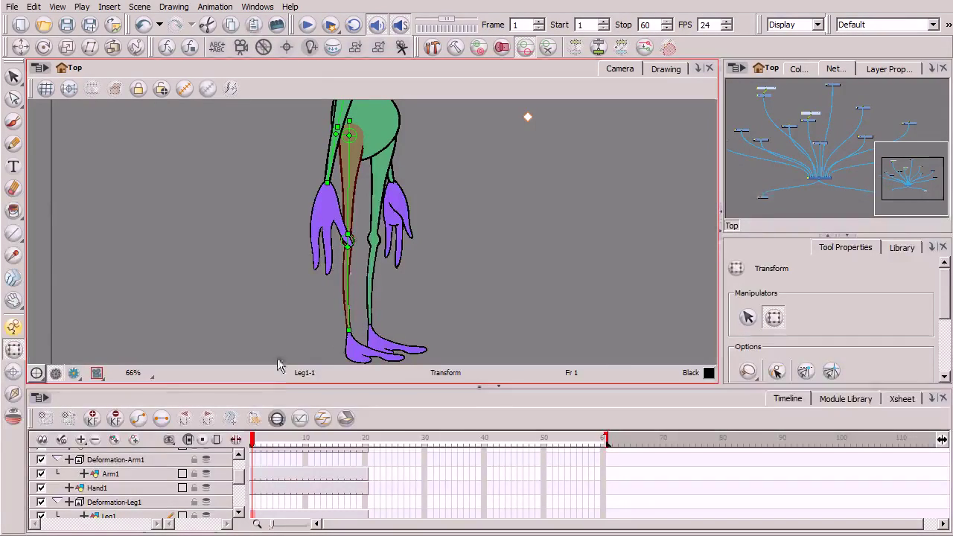
# - Hide the Hand1 layer that covers the first leg's knee
pyautogui.scroll(3, 237, 484)
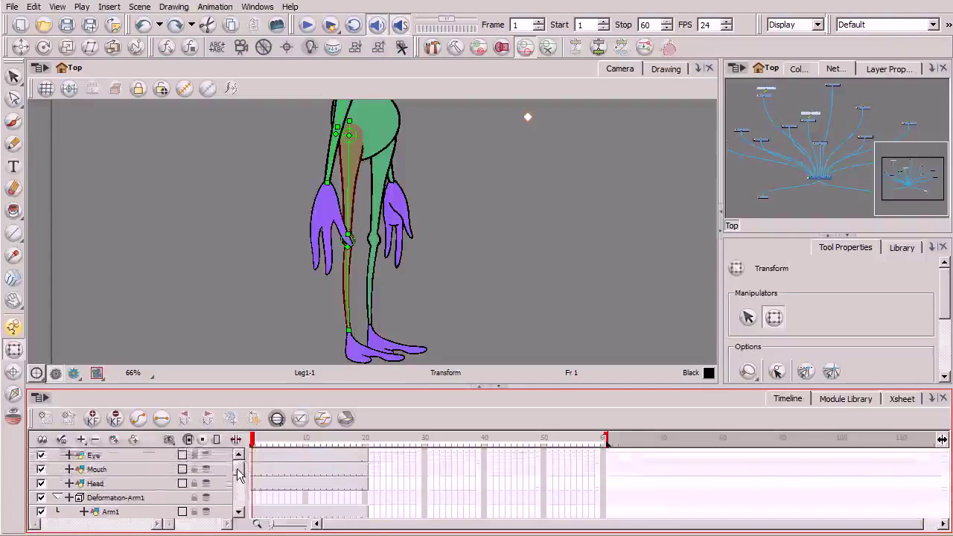
pyautogui.scroll(-4, 239, 485)
pyautogui.moveTo(238, 485); pyautogui.dragTo(237, 506)
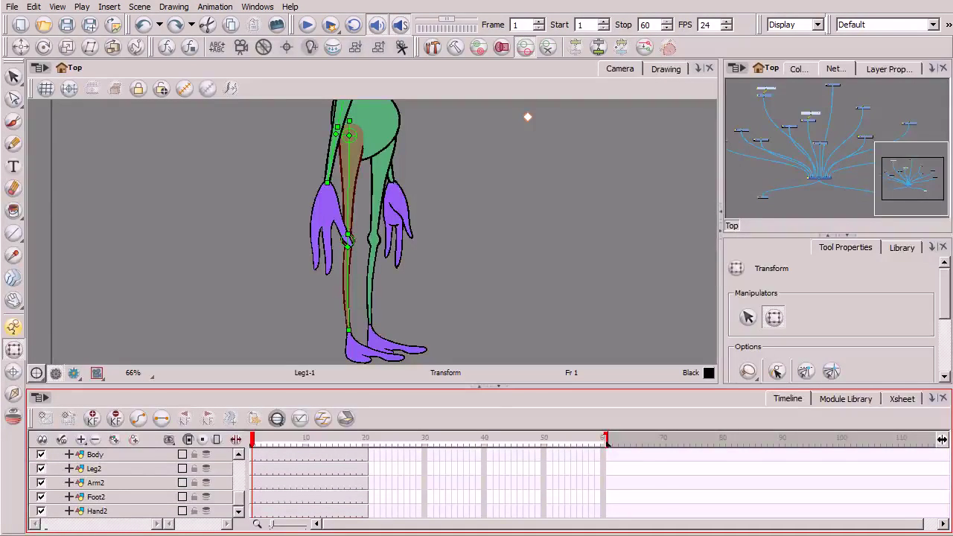
pyautogui.click(40, 511)
pyautogui.click(41, 512)
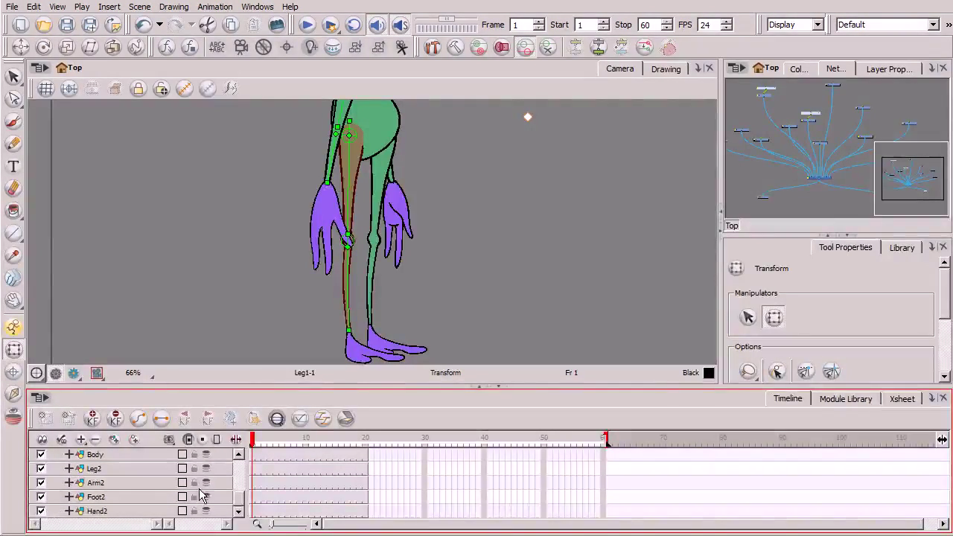
pyautogui.moveTo(233, 497); pyautogui.dragTo(239, 480)
pyautogui.scroll(3, 239, 479)
pyautogui.scroll(-1, 239, 478)
pyautogui.scroll(-2, 239, 479)
pyautogui.click(41, 478)
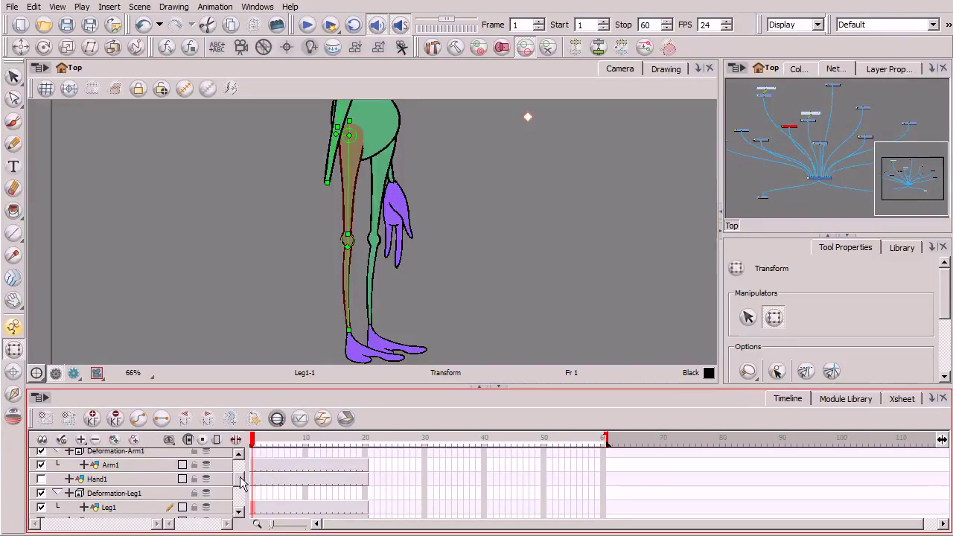
# - Try bending the Deformation-Leg1 shin backward at the knee with the Transform tool, undoing the rotations
pyautogui.click(136, 494)
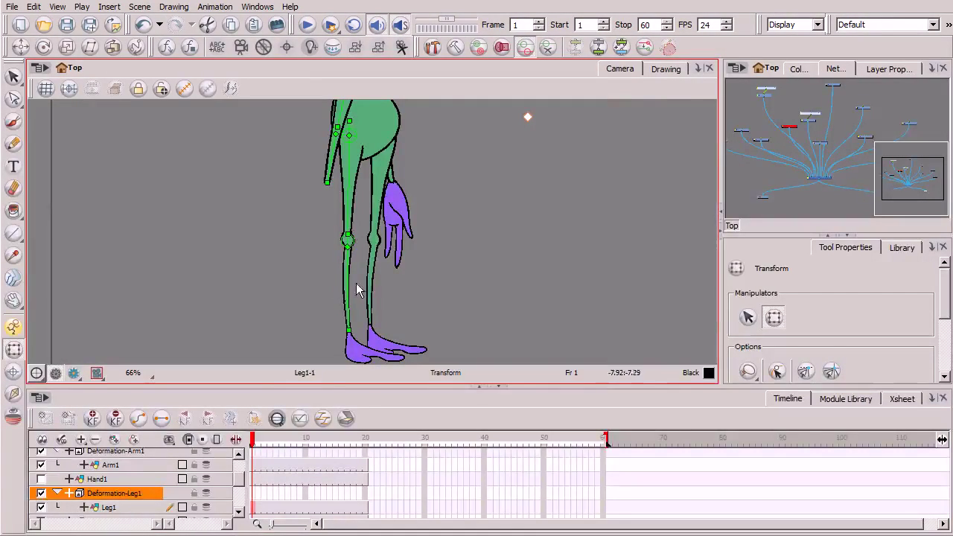
pyautogui.moveTo(351, 288); pyautogui.dragTo(295, 265)
pyautogui.press('2')
pyautogui.press('2')
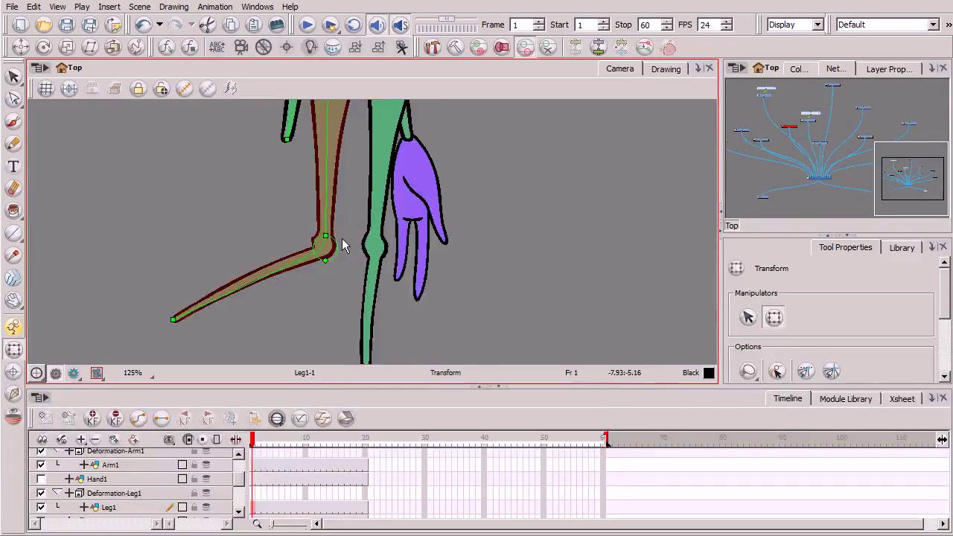
pyautogui.scroll(-3, 293, 300)
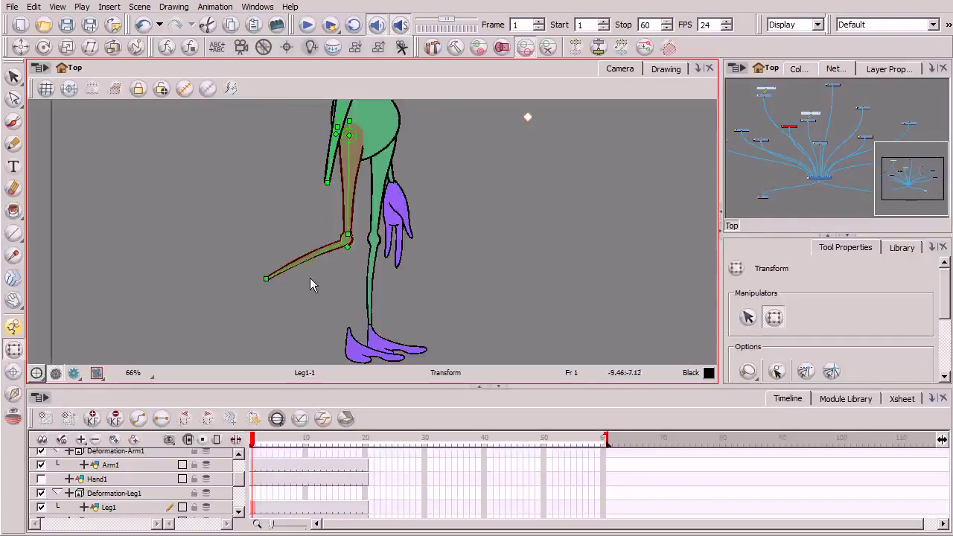
pyautogui.moveTo(309, 285); pyautogui.dragTo(329, 322)
pyautogui.hotkey('ctrl', 'z')
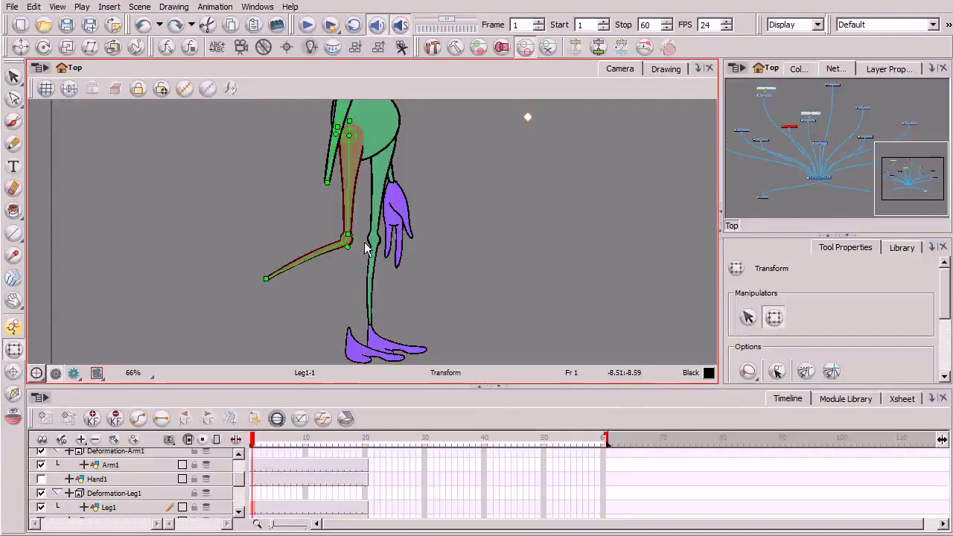
pyautogui.hotkey('ctrl', 'z')
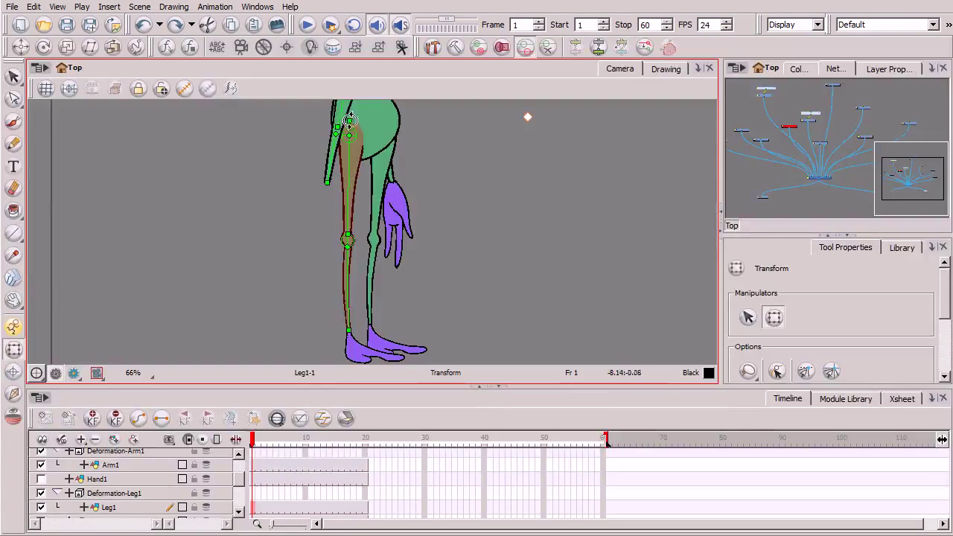
# - Try swinging Leg1's thigh backward from the hip with the shin bent at the knee, undoing the pose
pyautogui.moveTo(347, 202); pyautogui.dragTo(251, 177)
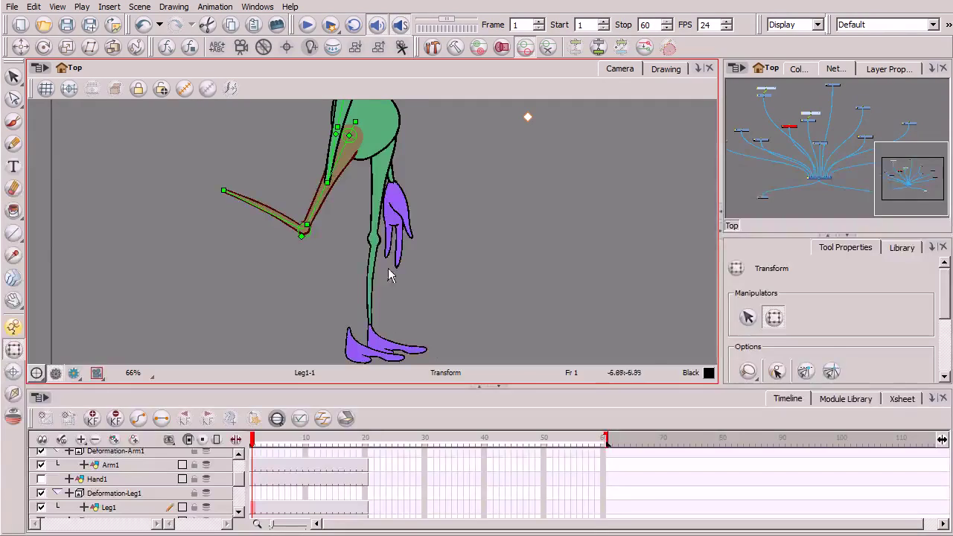
pyautogui.press('2')
pyautogui.press('2')
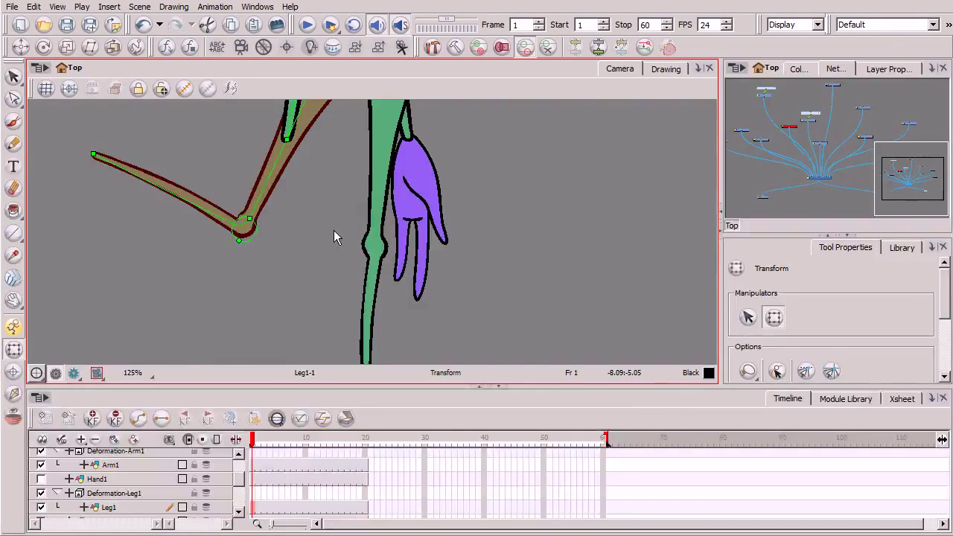
pyautogui.hotkey('ctrl', 'z')
pyautogui.hotkey('ctrl', 'z')
pyautogui.press('1')
pyautogui.press('1')
pyautogui.press('1')
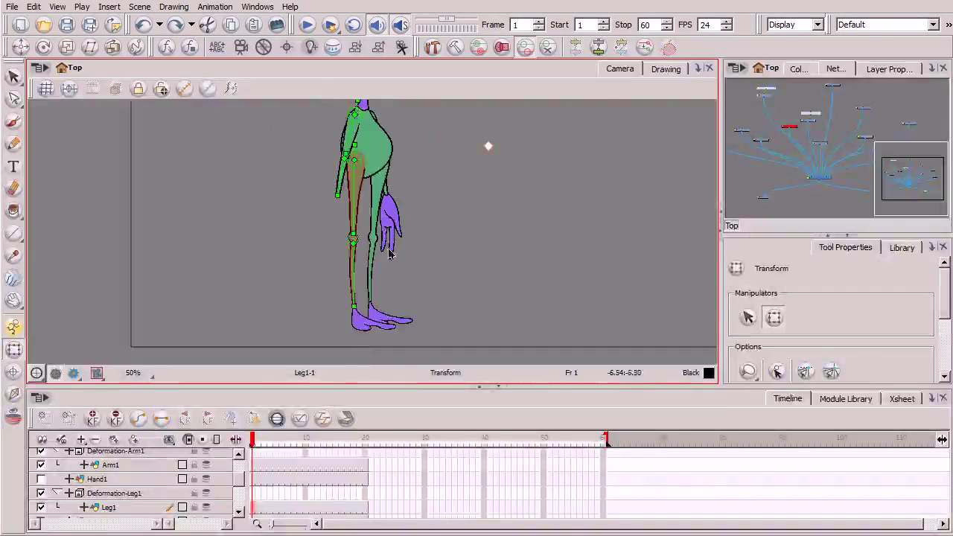
pyautogui.press('2')
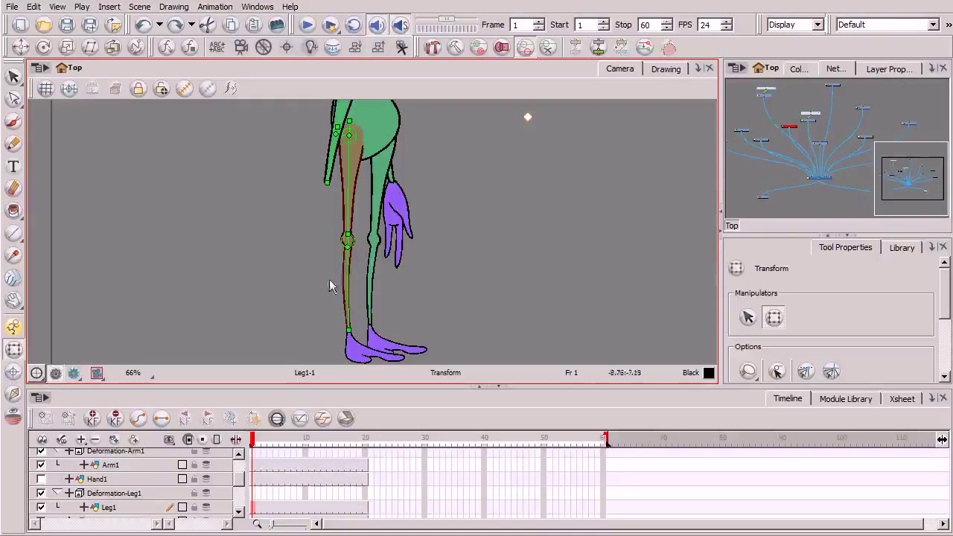
pyautogui.press('2')
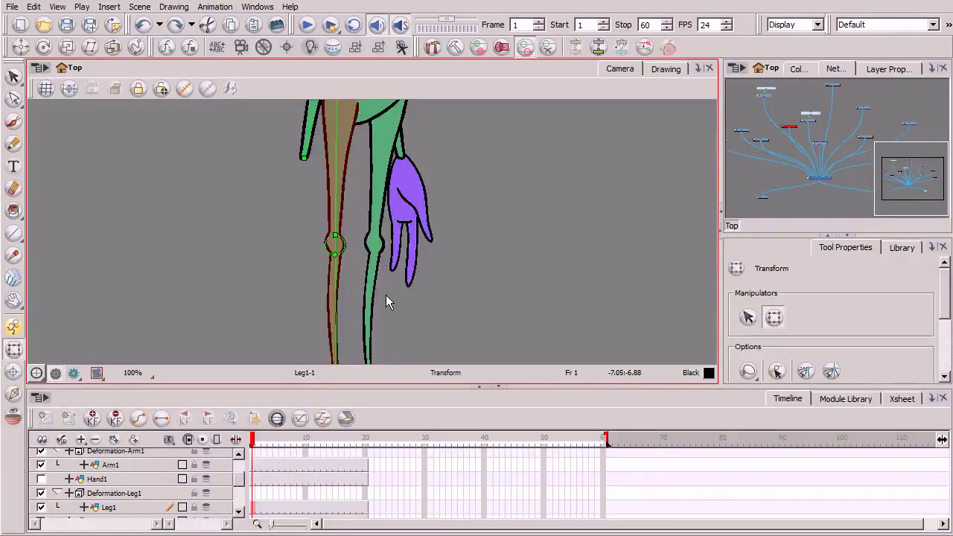
# - Show the Hand1 layer again
pyautogui.press('2')
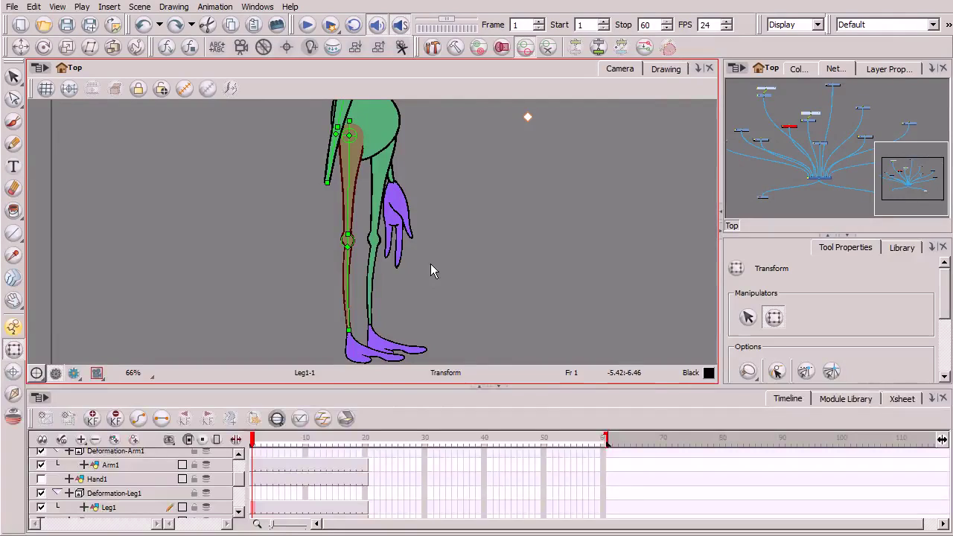
pyautogui.click(40, 479)
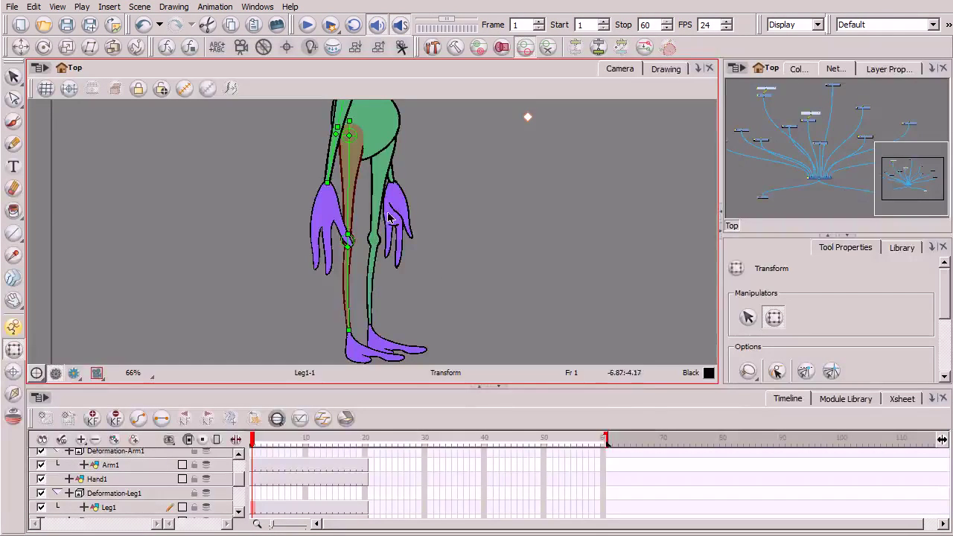
# - Try a two-bone chain on the Head layer, running from the base of the neck through mid-head to the crown
pyautogui.press('space')
pyautogui.moveTo(394, 202); pyautogui.dragTo(377, 340)
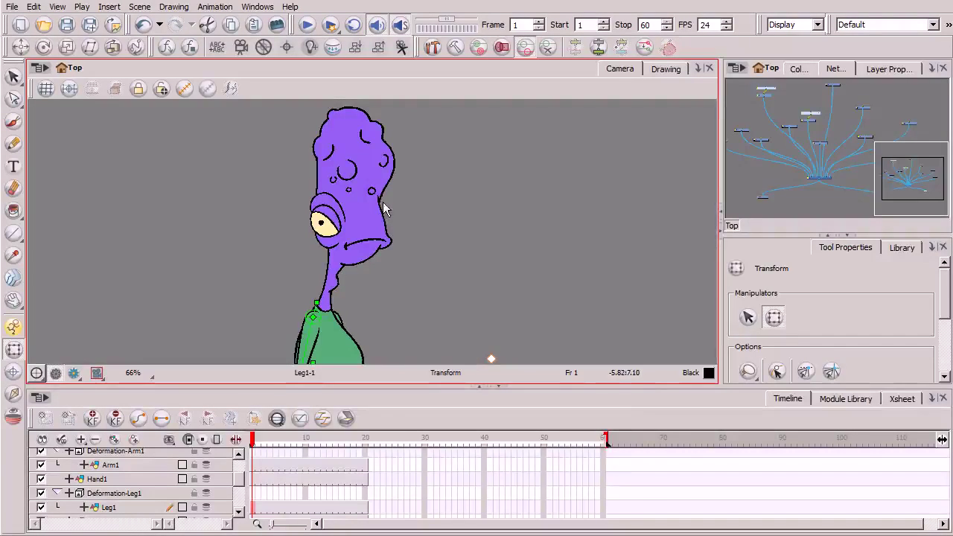
pyautogui.moveTo(387, 315); pyautogui.dragTo(400, 208)
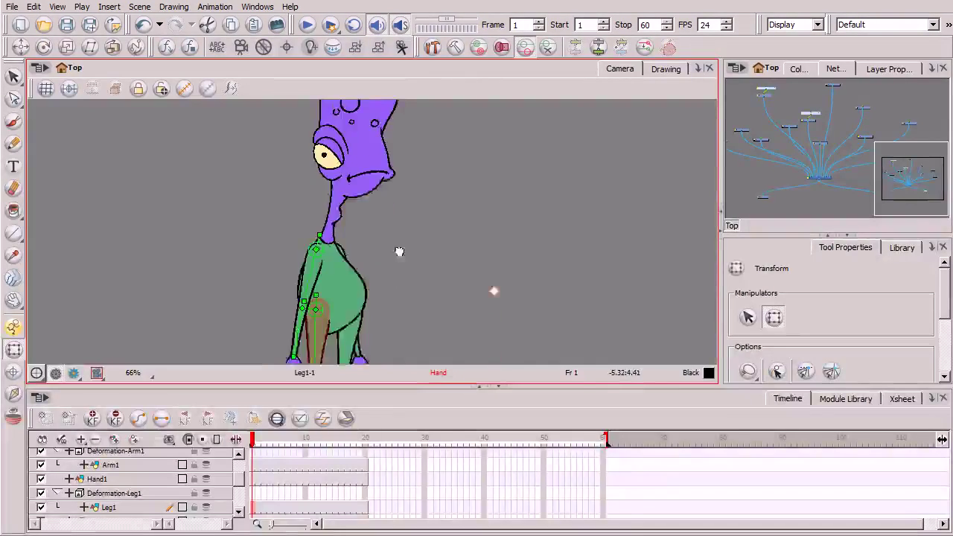
pyautogui.moveTo(368, 321); pyautogui.dragTo(388, 343)
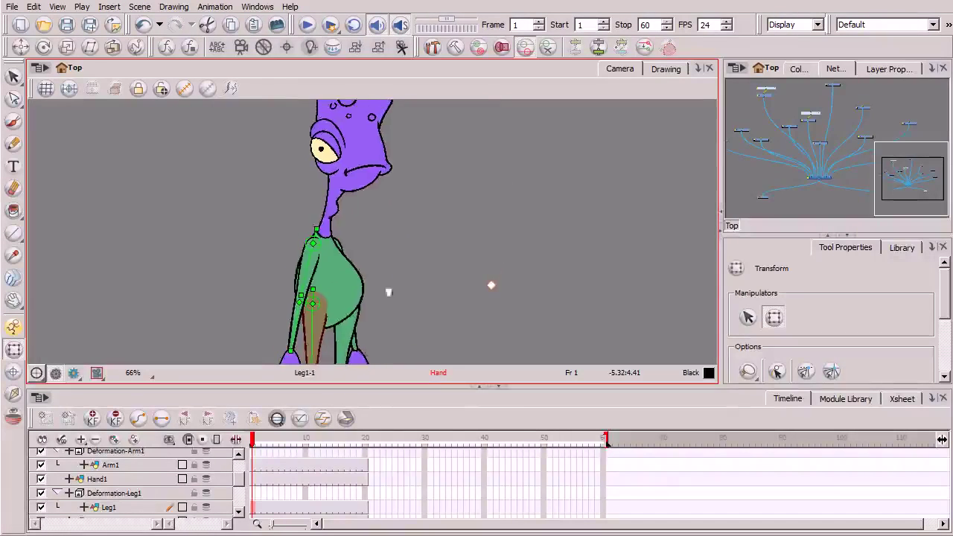
pyautogui.moveTo(411, 222); pyautogui.dragTo(397, 301)
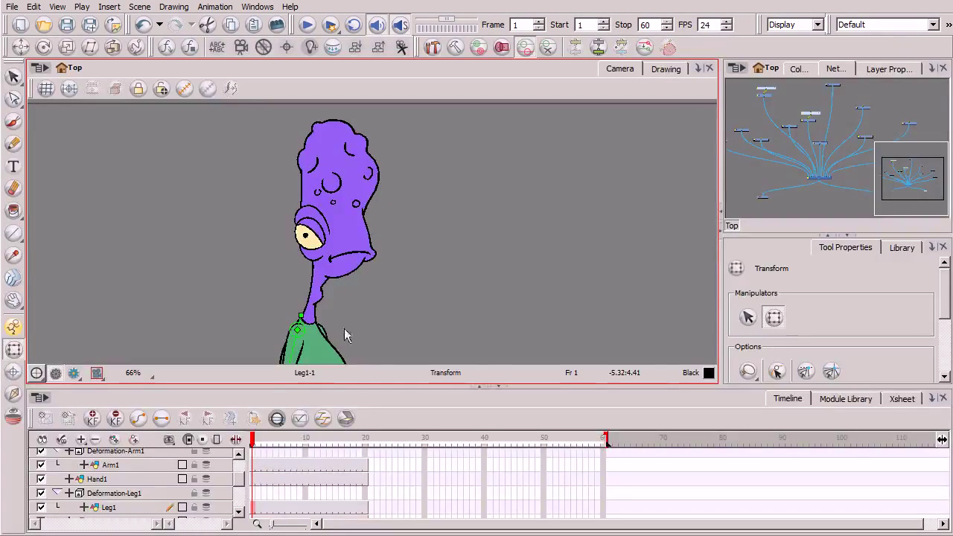
pyautogui.scroll(4, 138, 484)
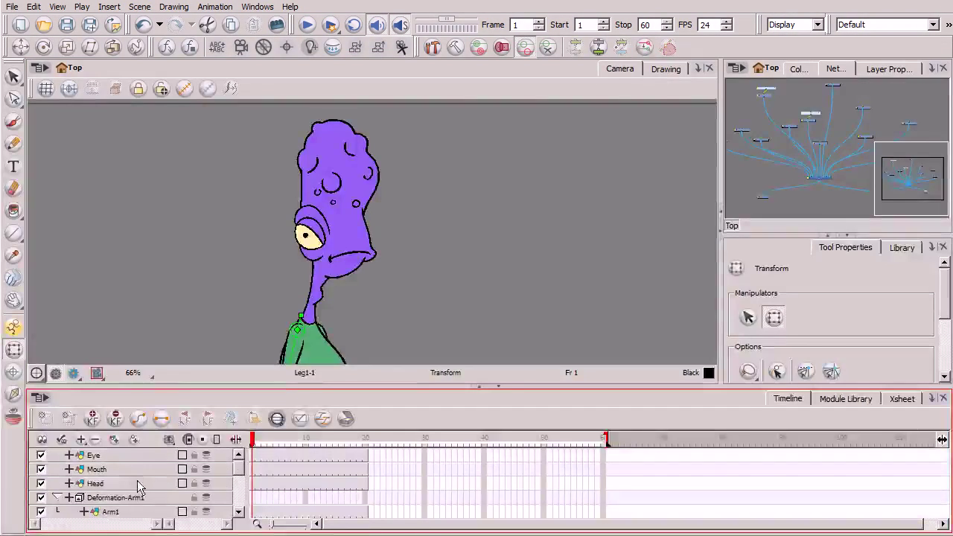
pyautogui.click(138, 484)
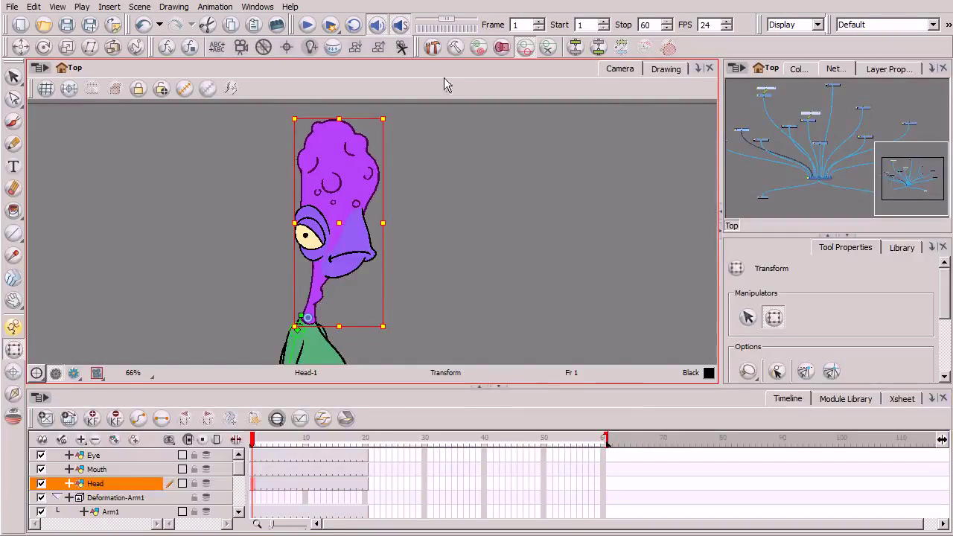
pyautogui.click(434, 48)
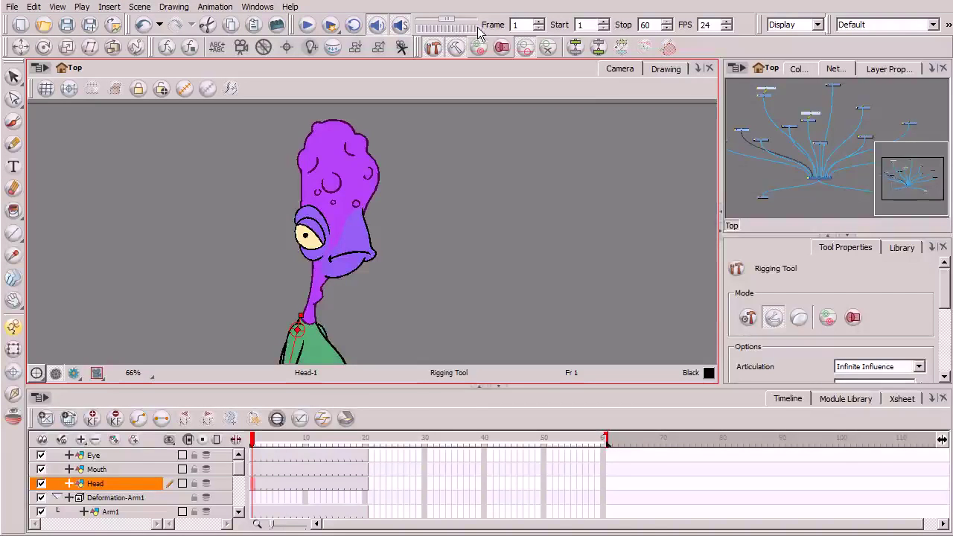
pyautogui.moveTo(381, 319); pyautogui.dragTo(402, 307)
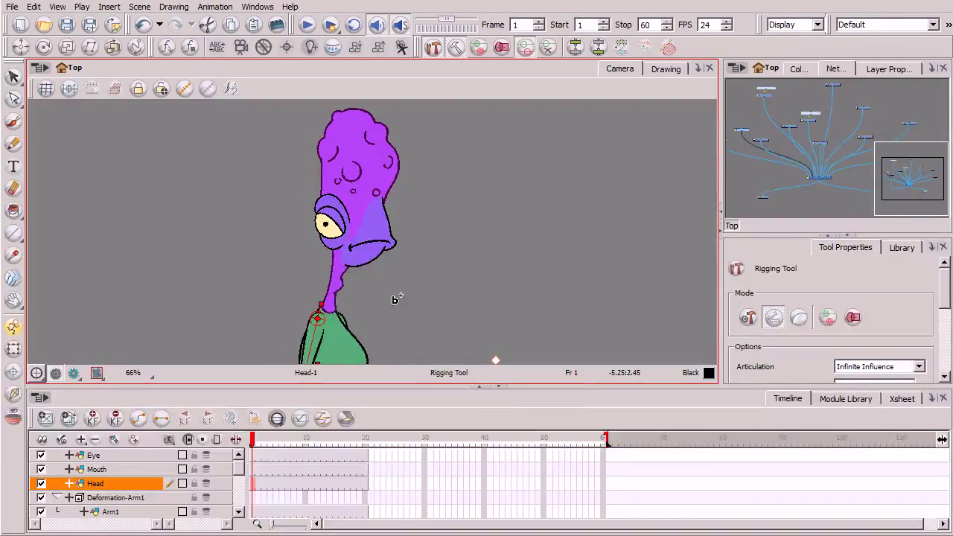
pyautogui.click(323, 311)
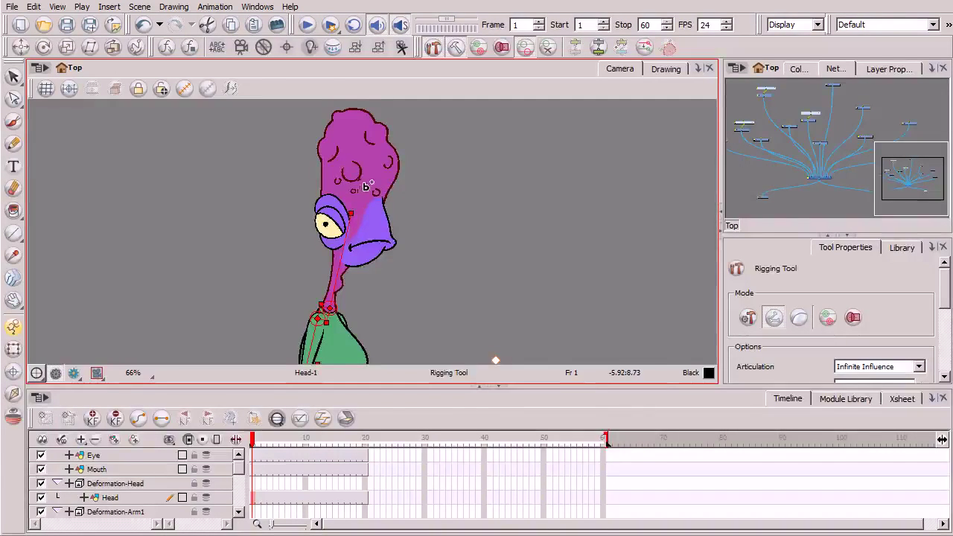
pyautogui.scroll(2, 350, 160)
pyautogui.click(349, 154)
pyautogui.moveTo(418, 351); pyautogui.dragTo(424, 305)
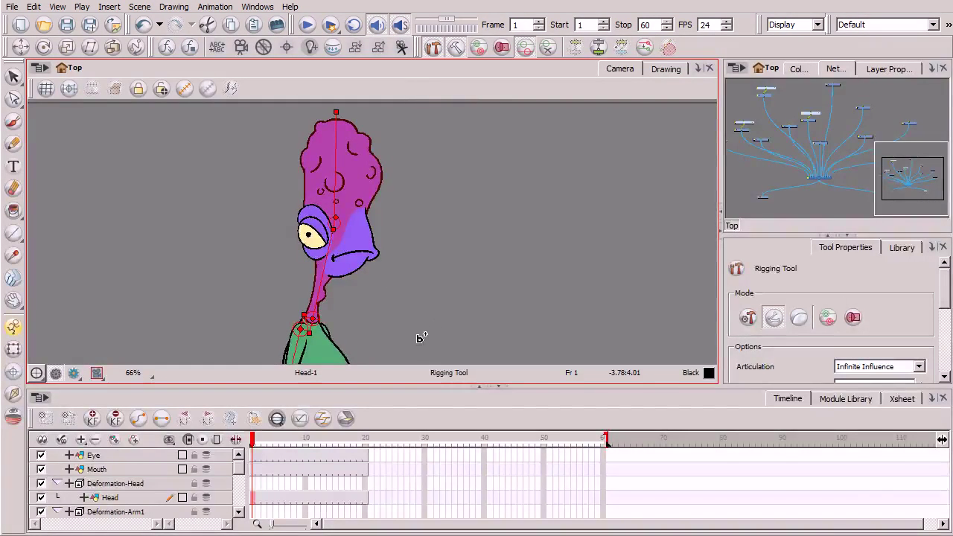
# - Switch rig setup mode off and try rotating the upper bone of the Deformation-Head chain with the Transform tool
pyautogui.click(453, 48)
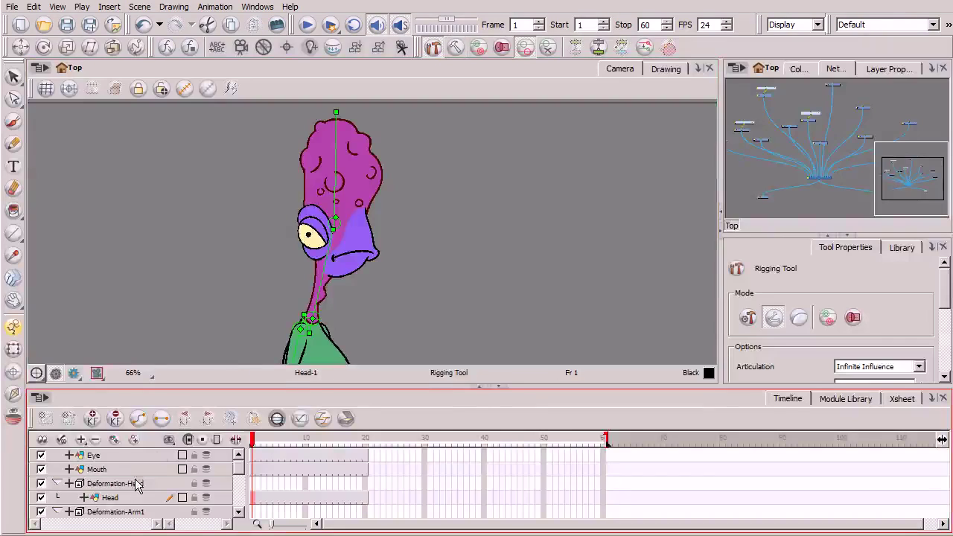
pyautogui.click(92, 484)
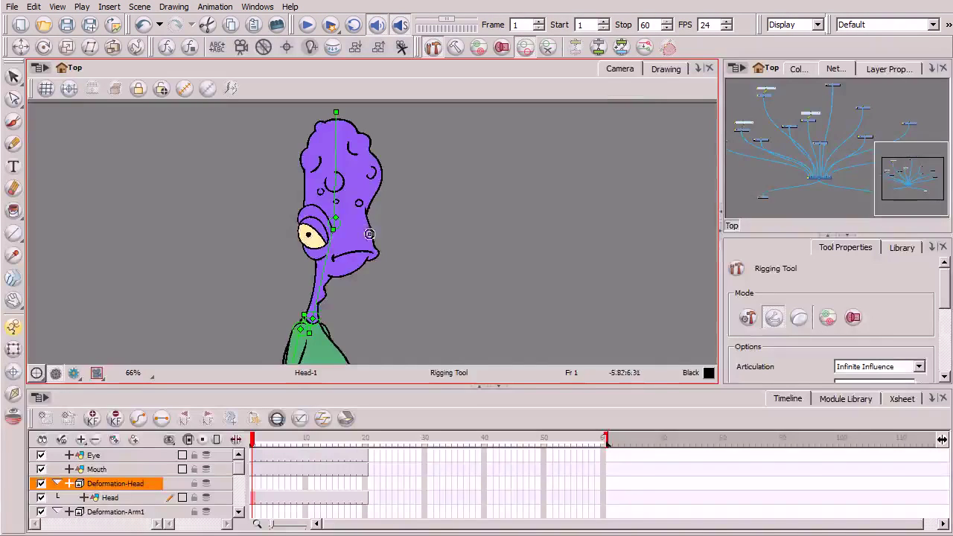
pyautogui.click(13, 349)
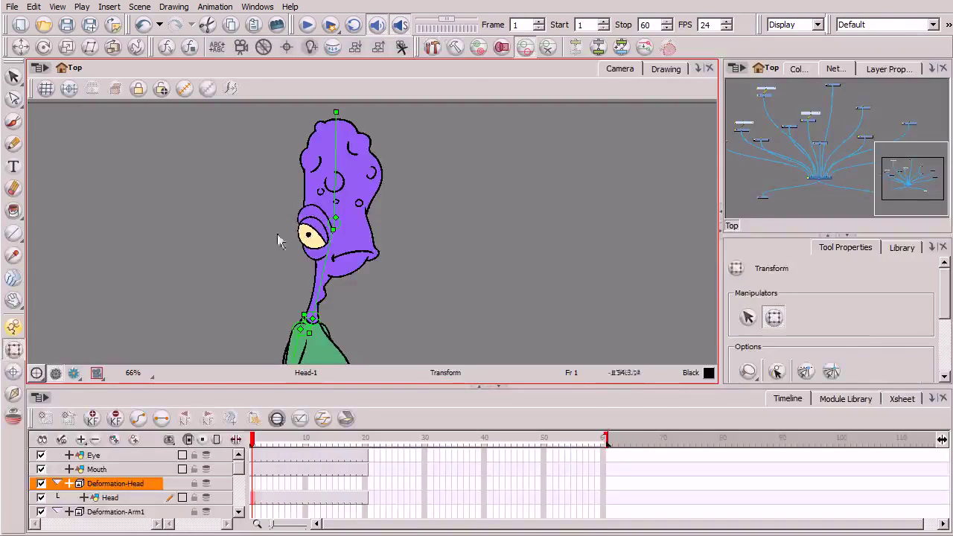
pyautogui.click(329, 138)
pyautogui.moveTo(329, 139)
pyautogui.mouseDown()
pyautogui.moveTo(317, 135)
pyautogui.moveTo(334, 143)
pyautogui.moveTo(322, 122)
pyautogui.mouseUp()
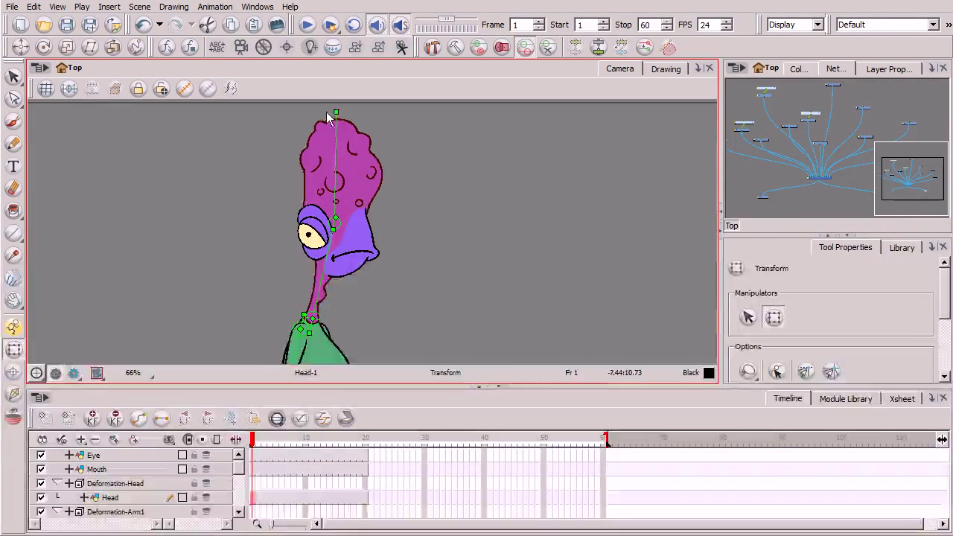
pyautogui.press('2')
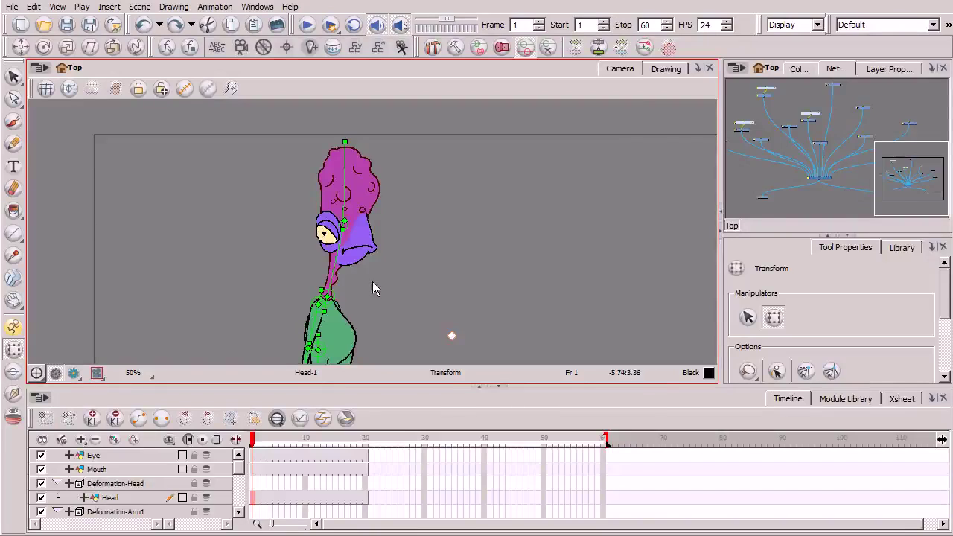
pyautogui.press('1')
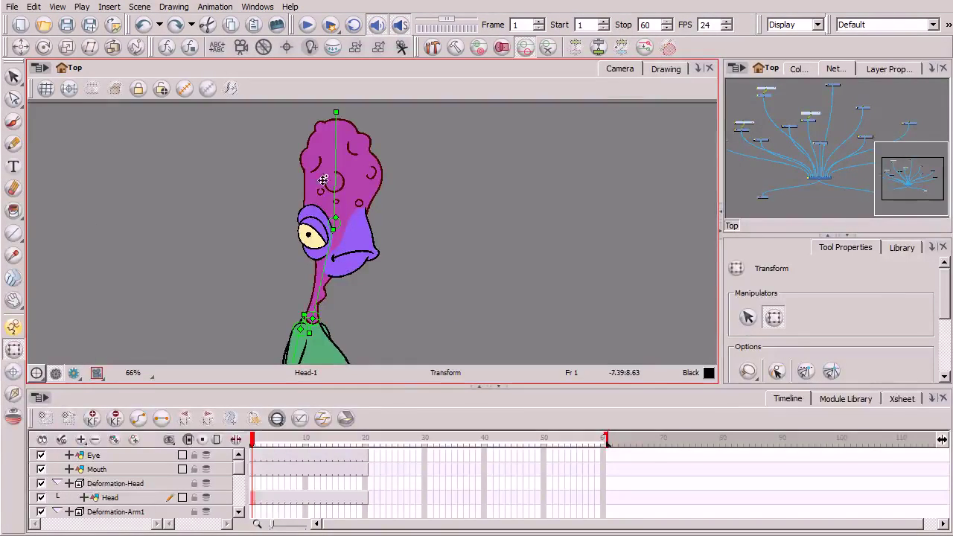
pyautogui.moveTo(334, 169); pyautogui.dragTo(342, 136)
# - Undo the head bone rotation and the two-bone chain on the Head layer
pyautogui.hotkey('ctrl', 'z')
pyautogui.hotkey('ctrl', 'z')
pyautogui.hotkey('ctrl', 'z')
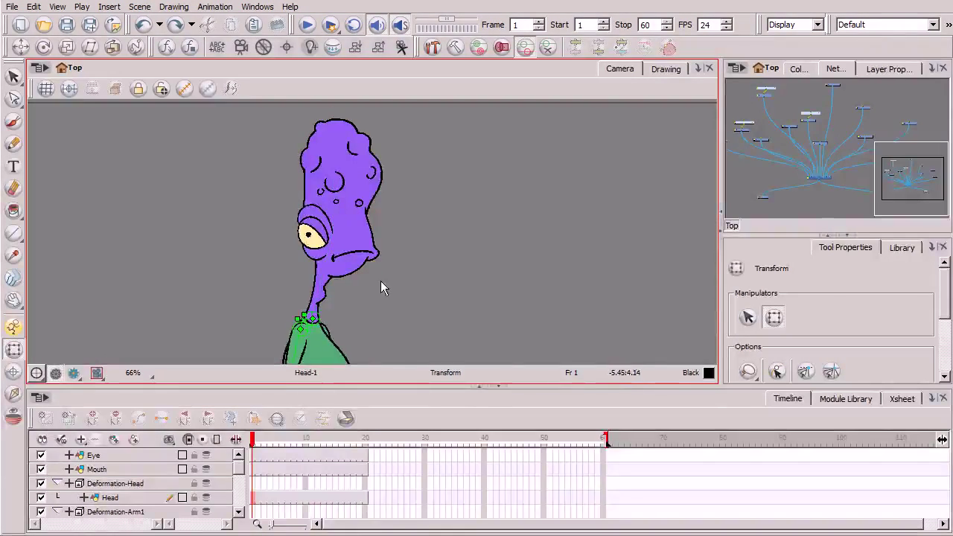
# - Build a three-bone chain on the Head layer from the neck base, with joints at the neck top and mid-head, ending above the crown
pyautogui.click(146, 484)
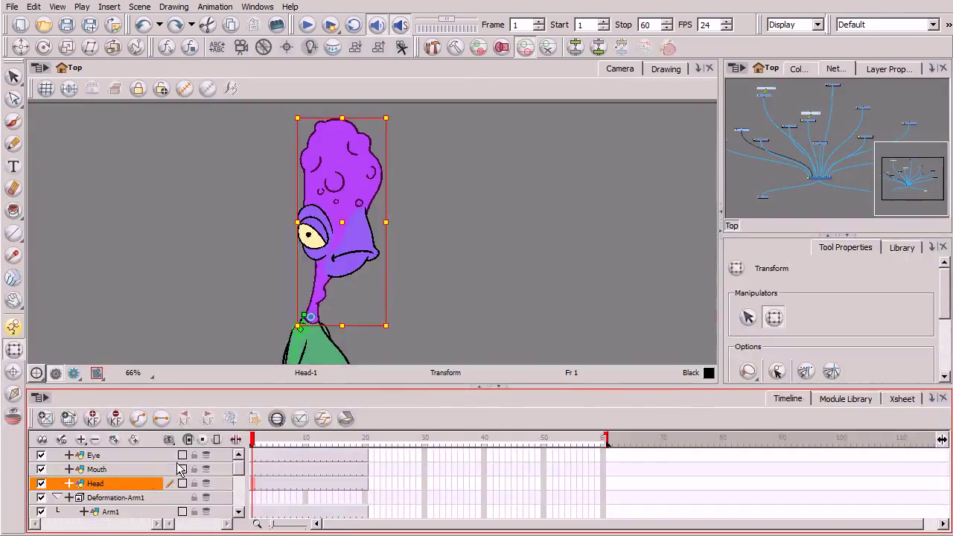
pyautogui.click(455, 48)
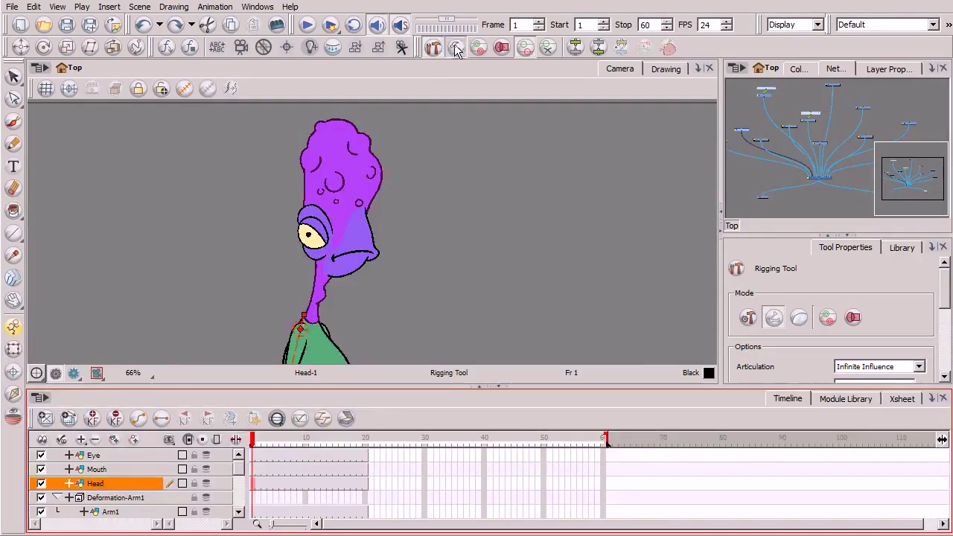
pyautogui.click(309, 314)
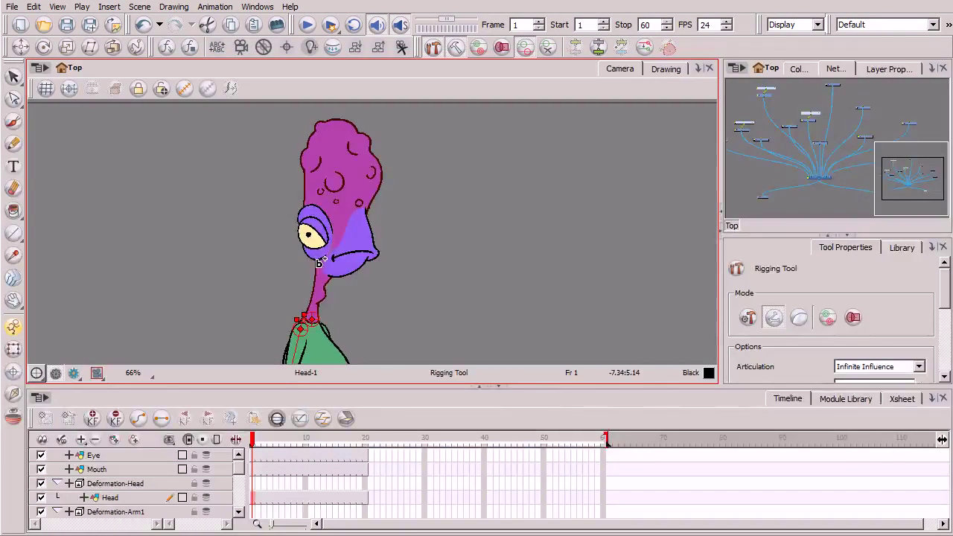
pyautogui.click(334, 191)
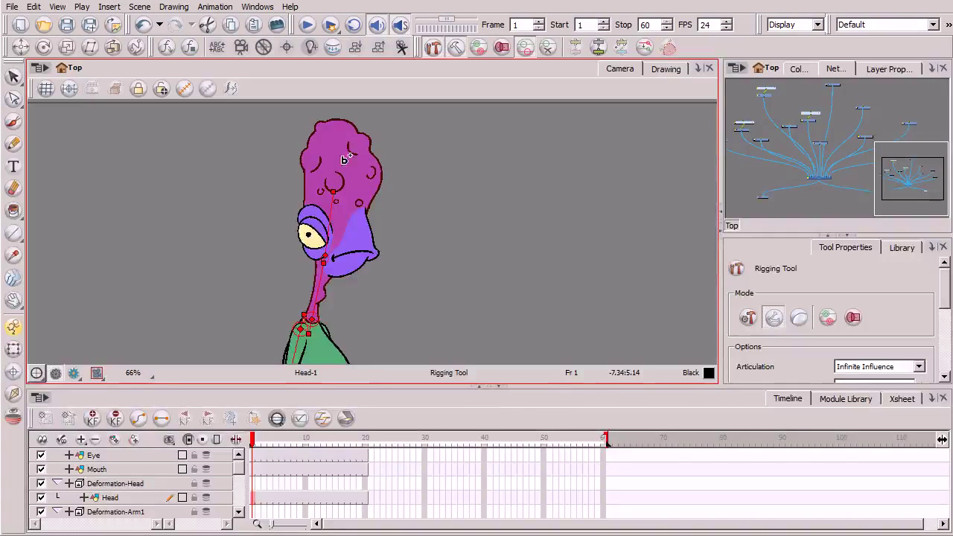
pyautogui.click(334, 113)
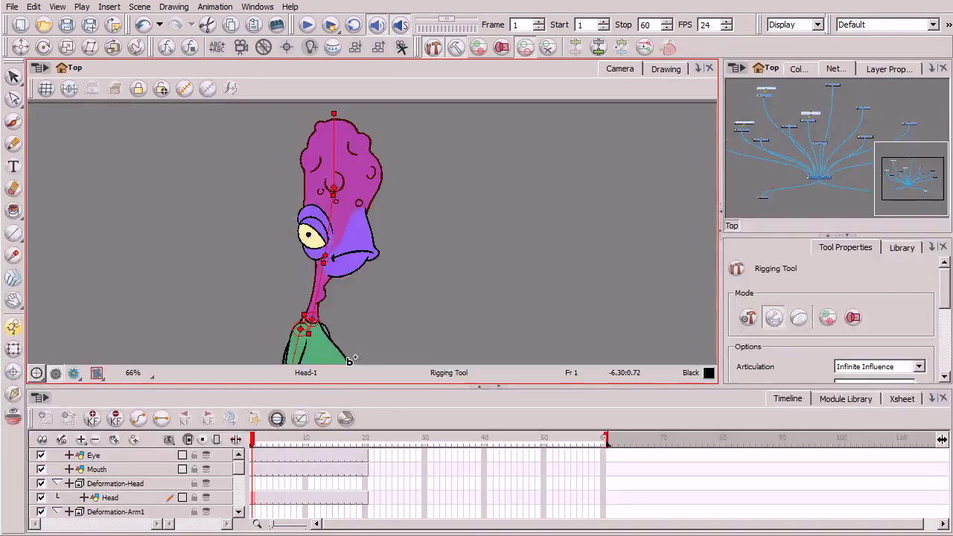
# - Switch rig setup mode off and tilt the top and middle bones of Deformation-Head slightly backward with the Transform tool
pyautogui.click(152, 485)
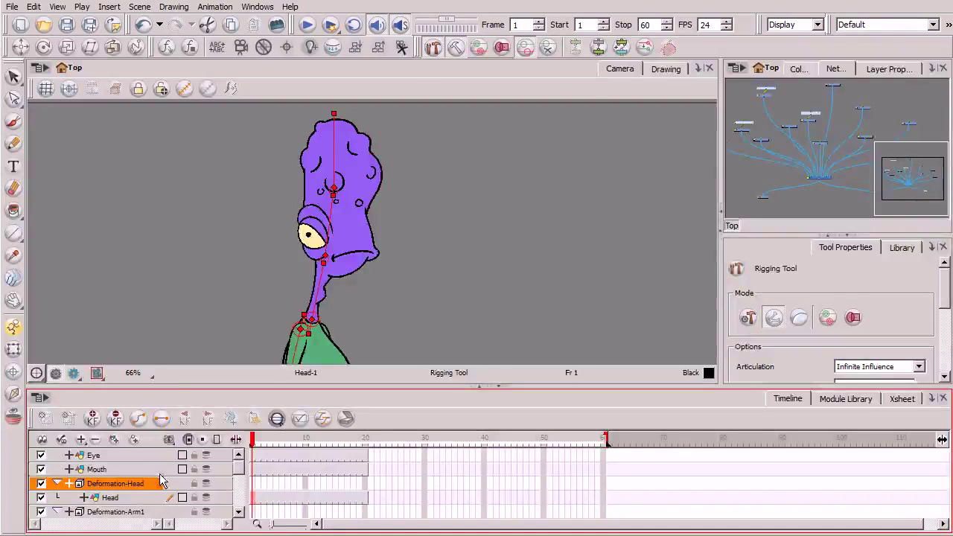
pyautogui.click(456, 48)
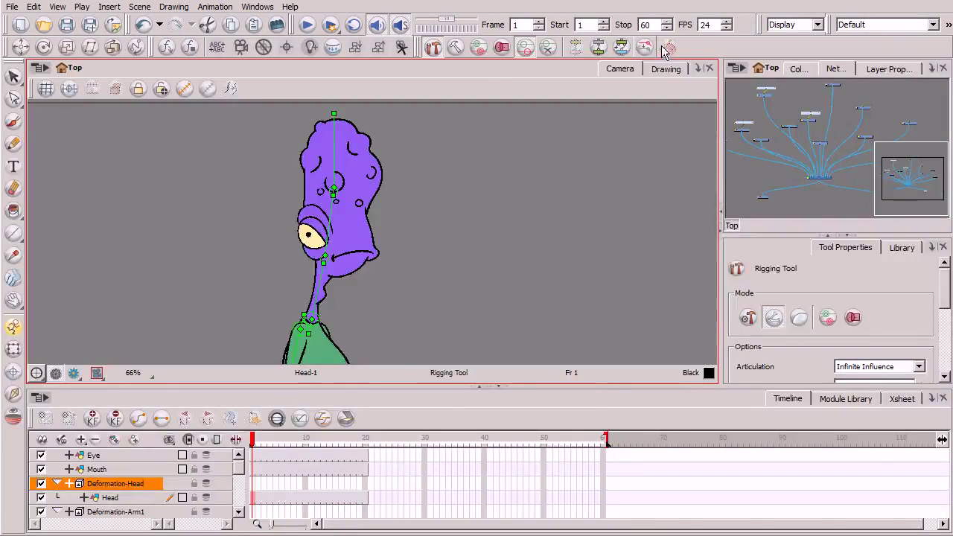
pyautogui.click(13, 350)
pyautogui.moveTo(334, 139)
pyautogui.mouseDown()
pyautogui.moveTo(328, 126)
pyautogui.moveTo(324, 135)
pyautogui.mouseUp()
pyautogui.moveTo(330, 213); pyautogui.dragTo(328, 207)
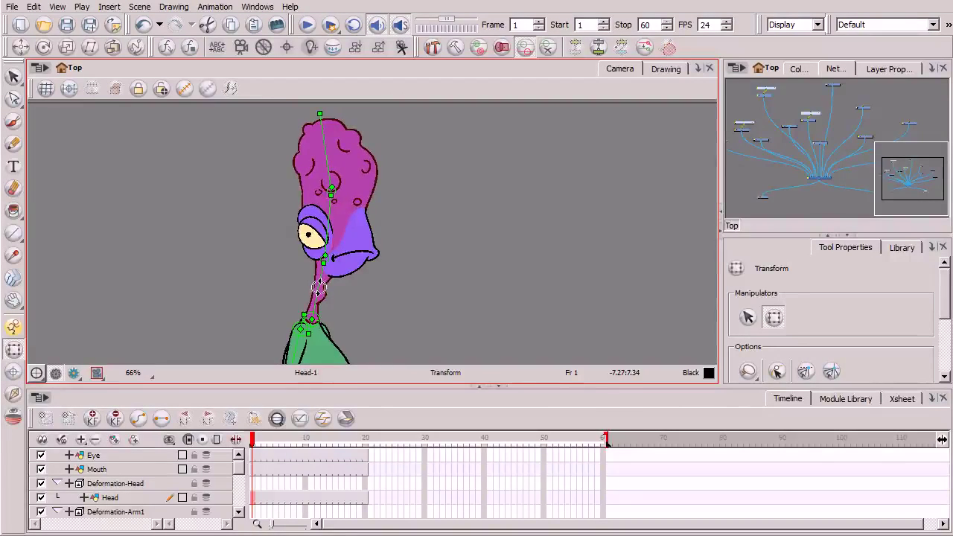
# - Try rotating the neck bone of Deformation-Head backward, undoing the rotation
pyautogui.moveTo(318, 285); pyautogui.dragTo(314, 282)
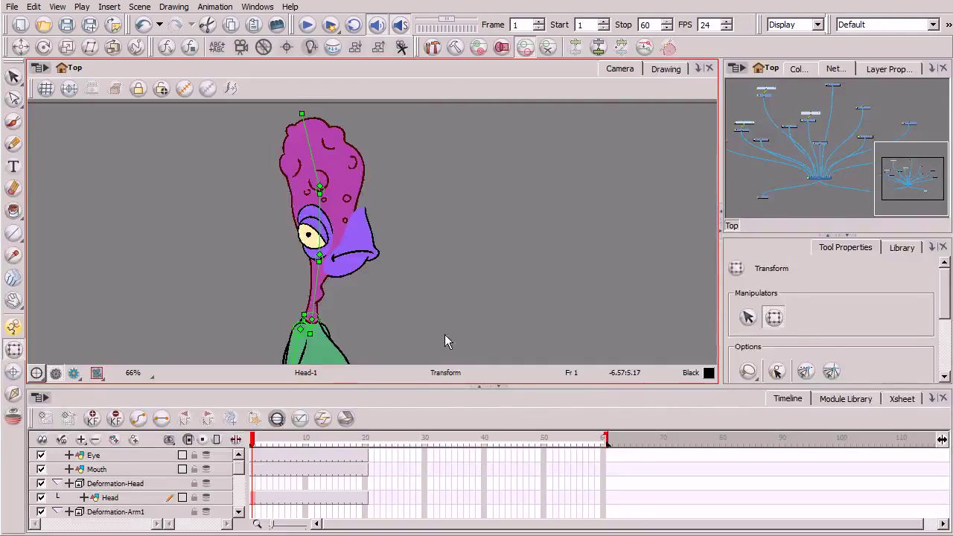
pyautogui.hotkey('ctrl', 'z')
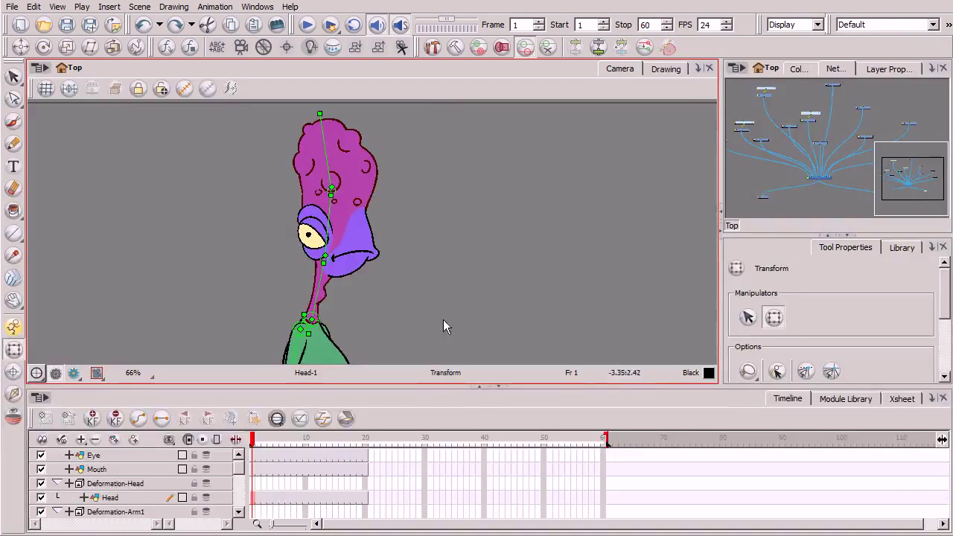
pyautogui.moveTo(436, 341)
pyautogui.mouseDown()
pyautogui.moveTo(434, 238)
pyautogui.moveTo(440, 260)
pyautogui.mouseUp()
pyautogui.scroll(-2, 435, 264)
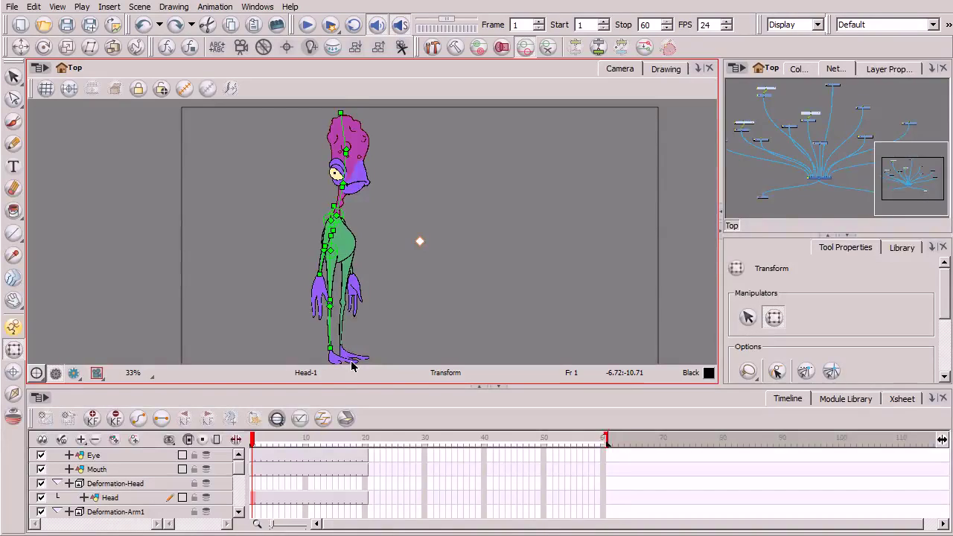
pyautogui.press('space')
pyautogui.moveTo(382, 316); pyautogui.dragTo(358, 301)
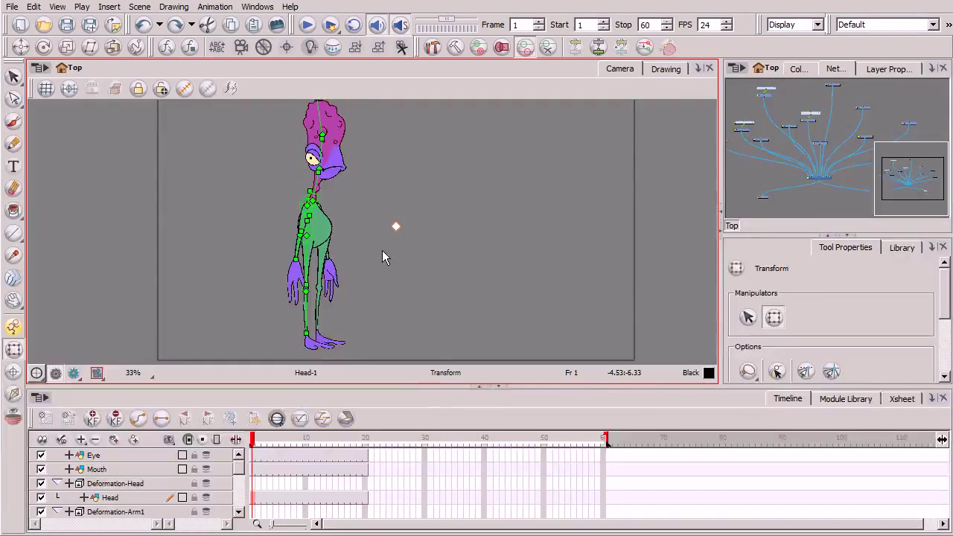
pyautogui.press('2')
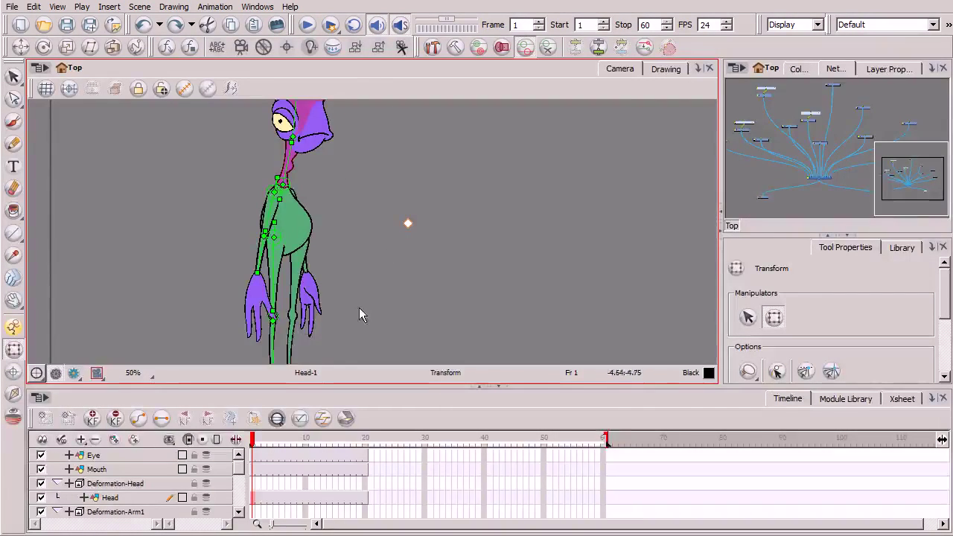
pyautogui.press('space')
pyautogui.moveTo(365, 330); pyautogui.dragTo(380, 298)
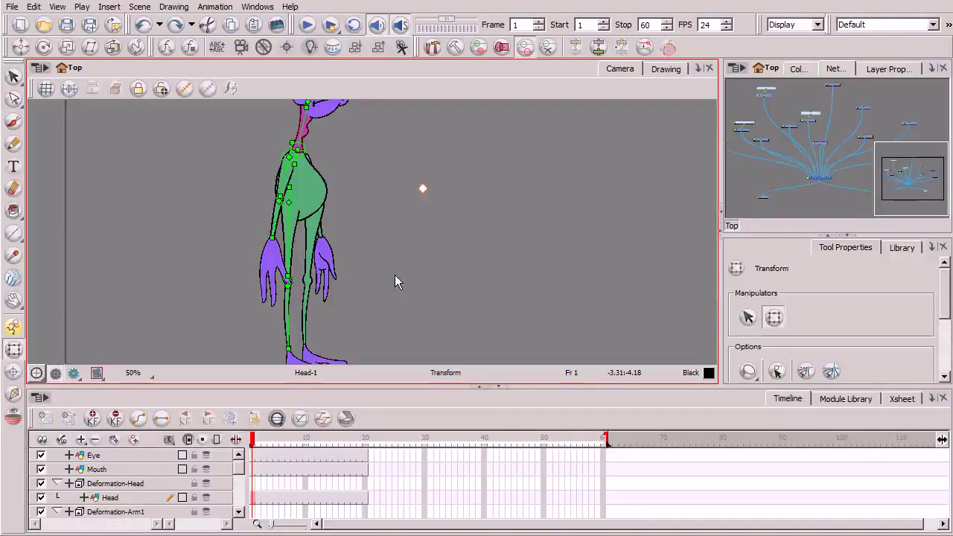